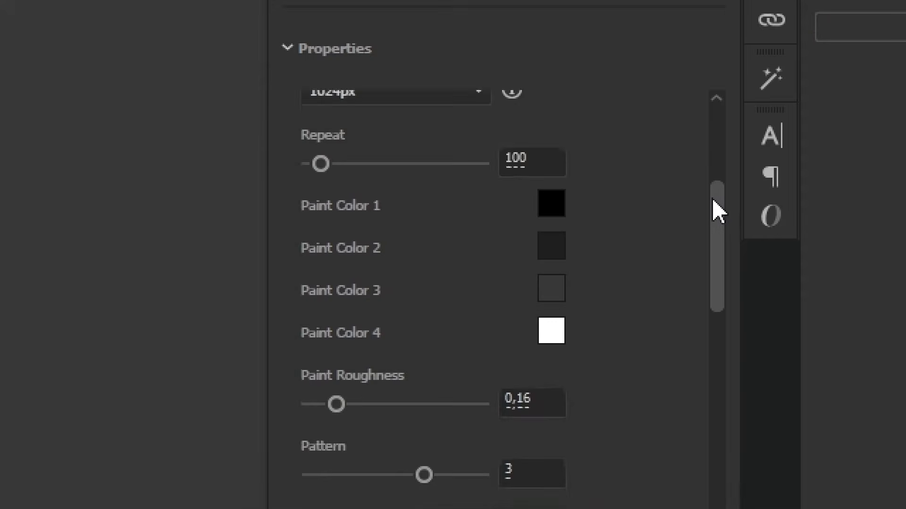
- Review the material's paint properties and the material and lighting settings of the white cube
{"action": "left_click_drag", "start_coordinate": [701, 339], "coordinate": [697, 374]}
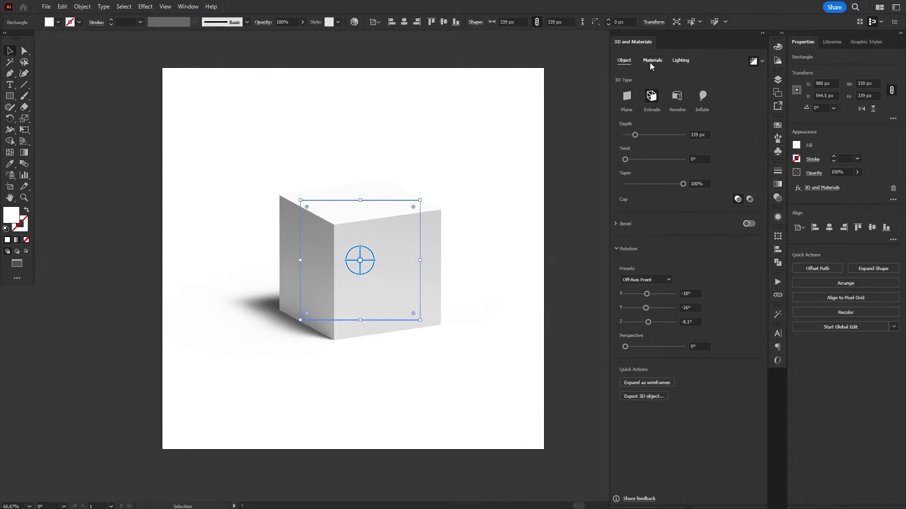
{"action": "left_click", "coordinate": [651, 62]}
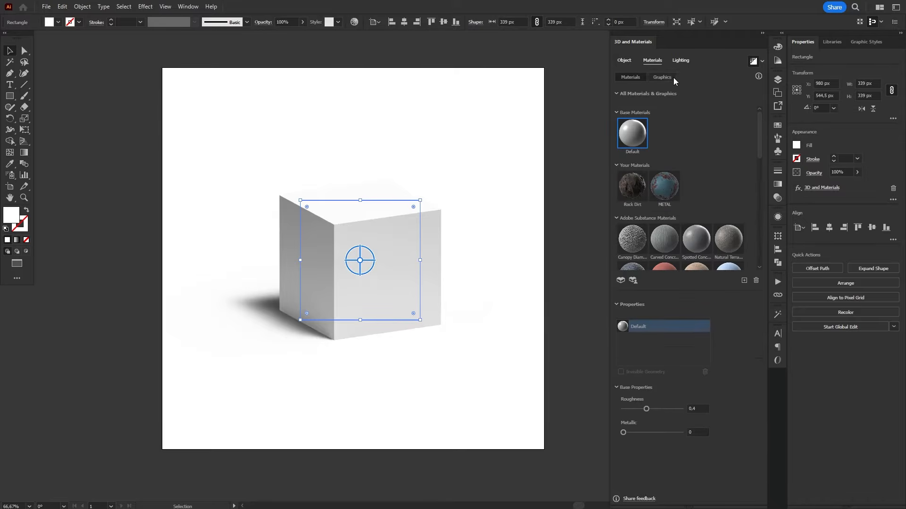
{"action": "left_click", "coordinate": [682, 61]}
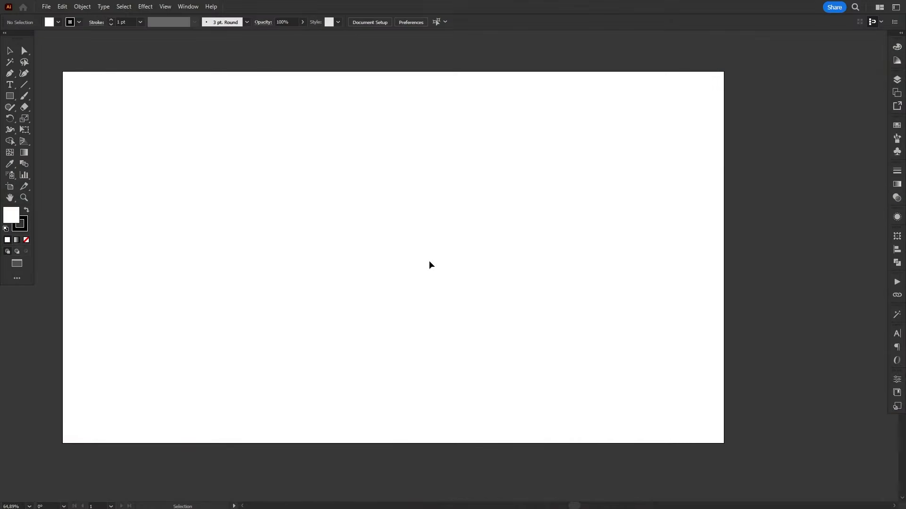
- Show the 3D and Materials panel, dock it beside the collapsed panels and widen it
{"action": "left_click", "coordinate": [191, 7]}
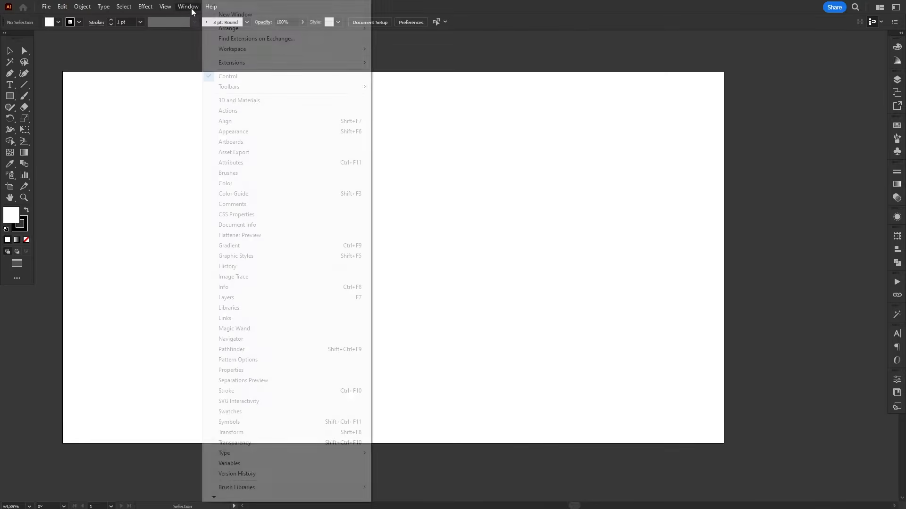
{"action": "left_click", "coordinate": [290, 101]}
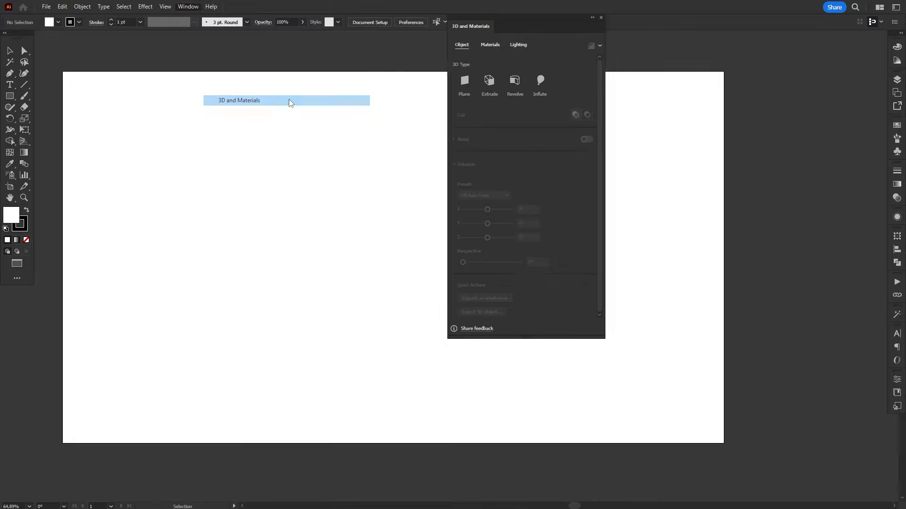
{"action": "left_click_drag", "start_coordinate": [517, 18], "coordinate": [881, 66]}
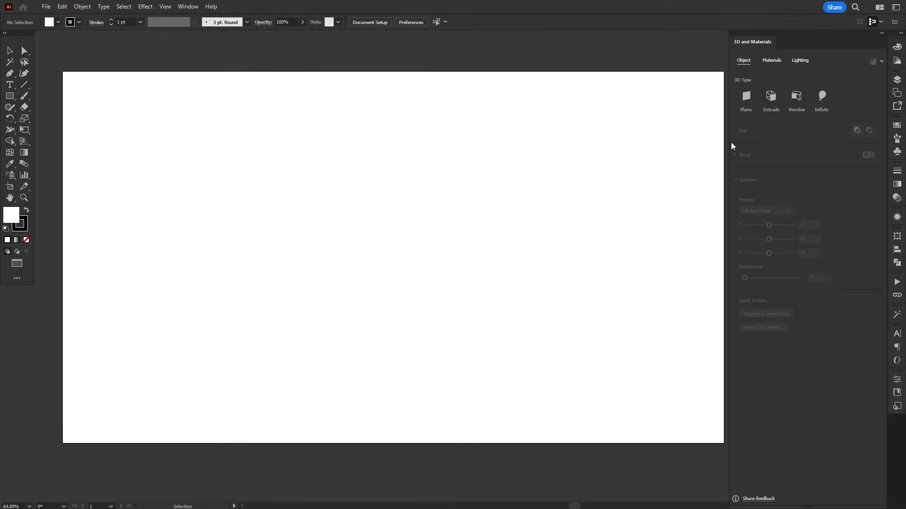
{"action": "left_click_drag", "start_coordinate": [728, 142], "coordinate": [681, 144]}
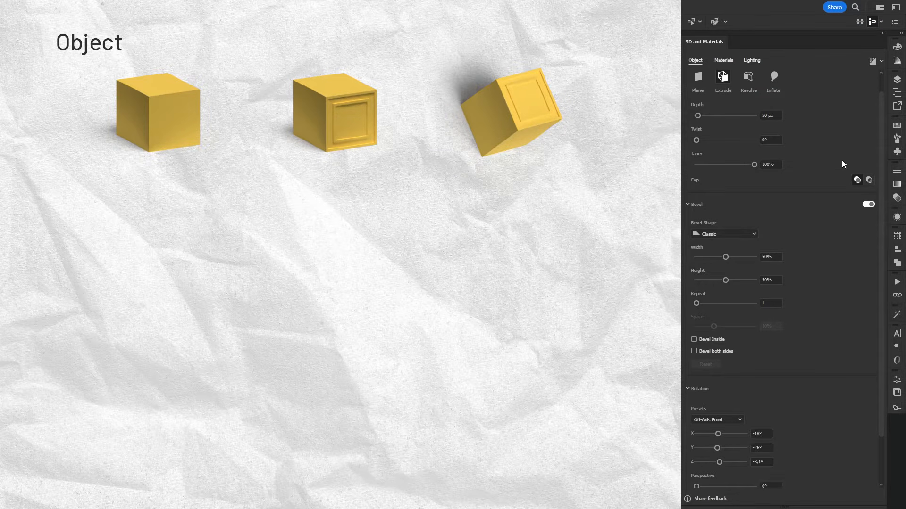
- Review the object settings for extrusion, bevel and rotation, and look through the available materials
{"action": "left_click_drag", "start_coordinate": [880, 146], "coordinate": [887, 201]}
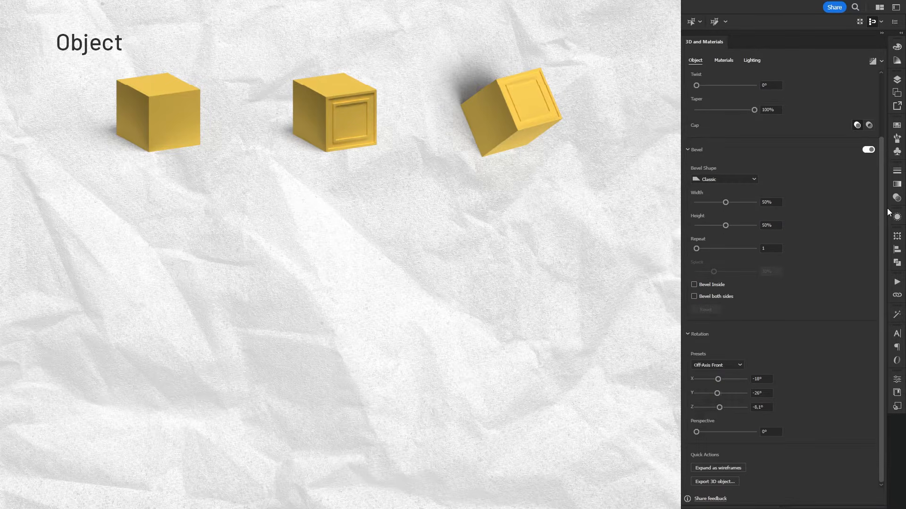
{"action": "left_click", "coordinate": [728, 61]}
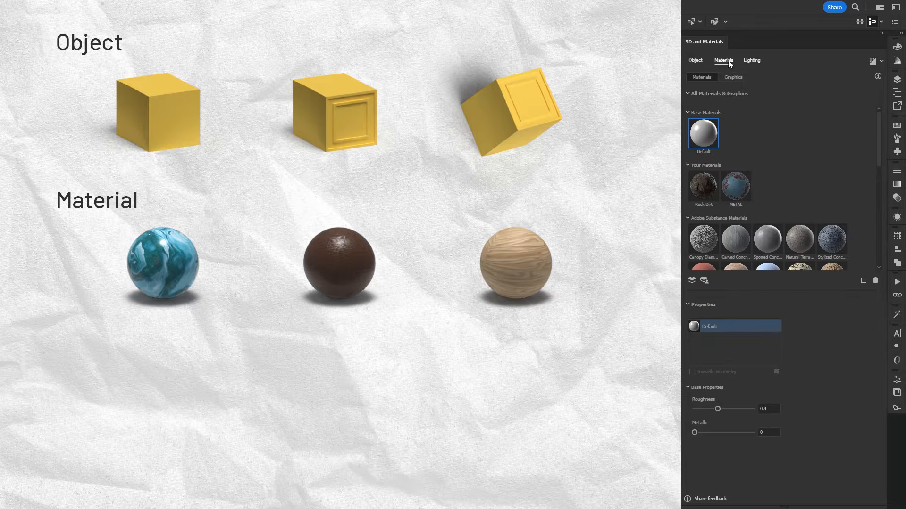
{"action": "left_click_drag", "start_coordinate": [878, 131], "coordinate": [869, 223]}
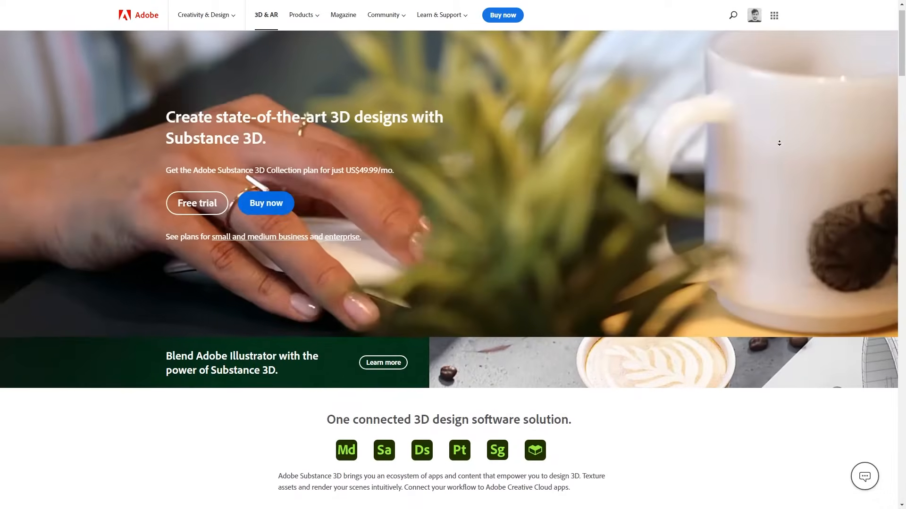
- Switch to the Adobe Substance 3D web page and look through its overview of connected 3D design tools
{"action": "scroll", "coordinate": [779, 145], "scroll_direction": "down", "scroll_amount": 3}
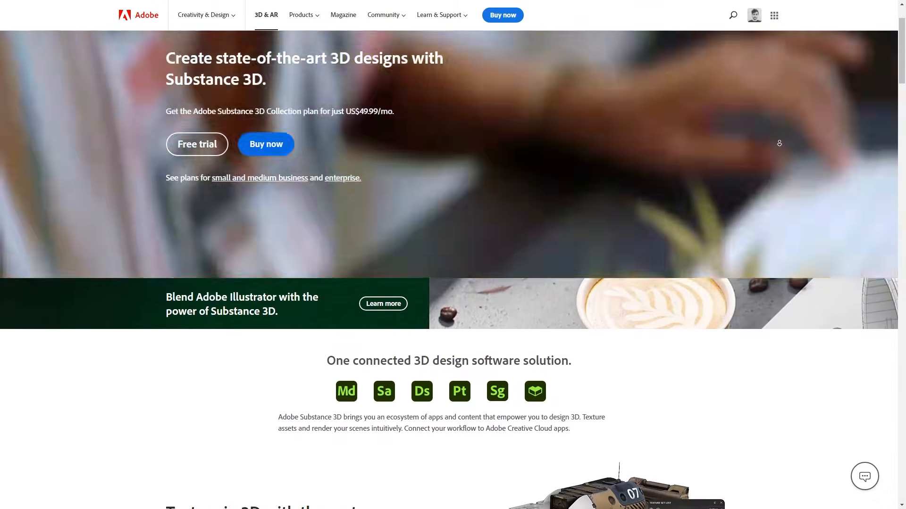
{"action": "scroll", "coordinate": [779, 144], "scroll_direction": "down", "scroll_amount": 5}
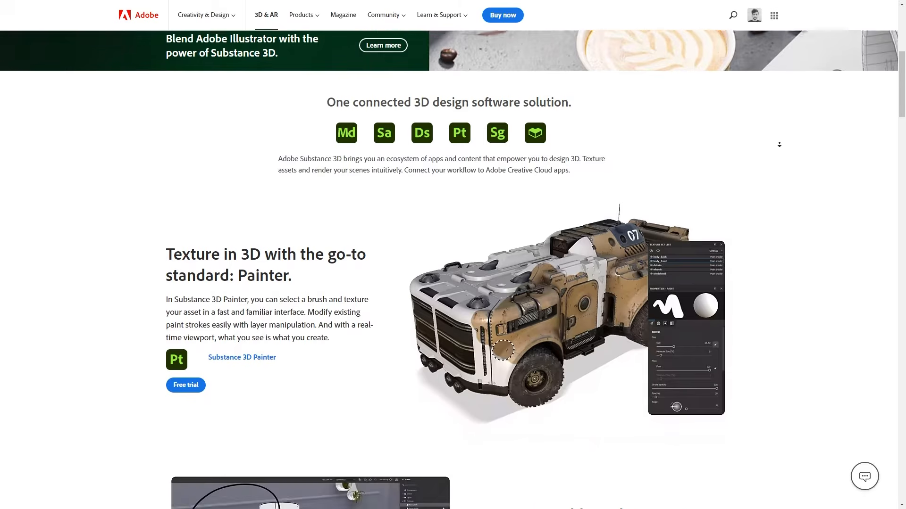
{"action": "scroll", "coordinate": [780, 144], "scroll_direction": "down", "scroll_amount": 5}
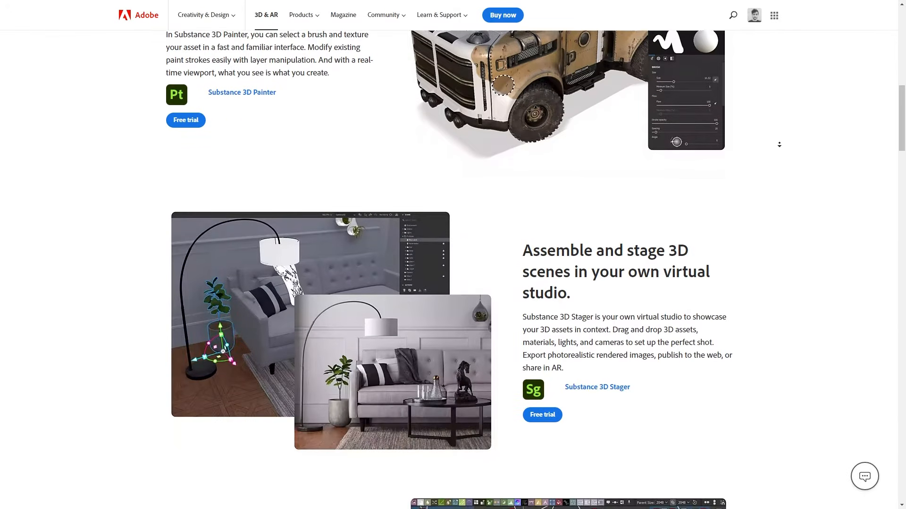
{"action": "scroll", "coordinate": [779, 145], "scroll_direction": "down", "scroll_amount": 5}
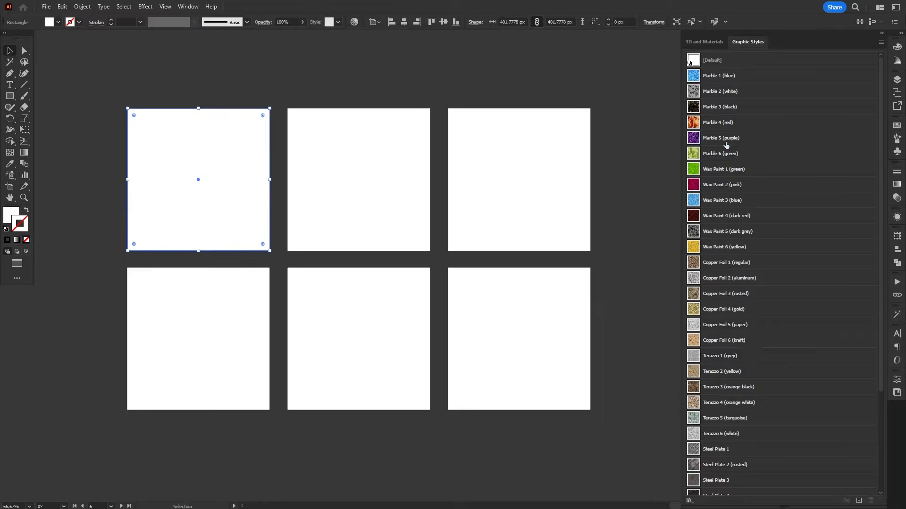
- Apply the graphic styles Marble 5 (purple), Wax Paint 4 (dark red) and Copper Foil 2 (aluminum) to the upper row of squares
{"action": "left_click", "coordinate": [724, 139]}
{"action": "left_click", "coordinate": [398, 188]}
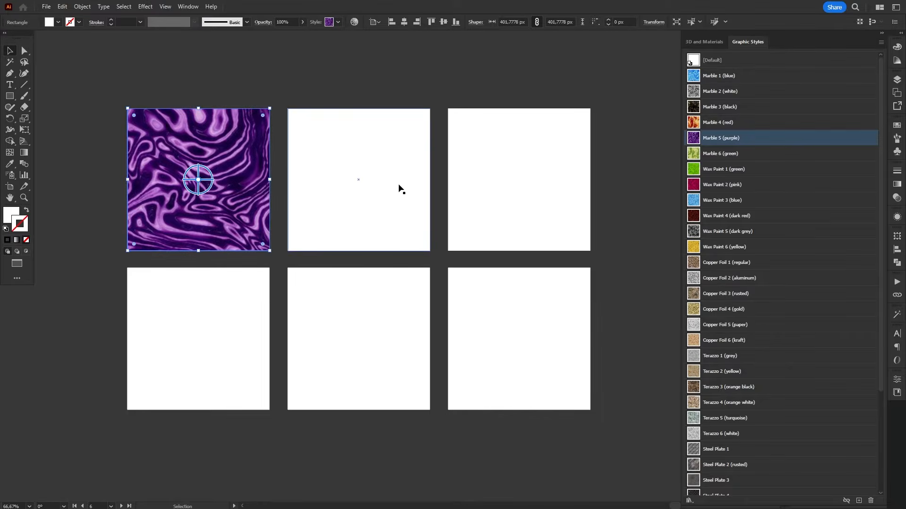
{"action": "left_click", "coordinate": [722, 217]}
{"action": "left_click", "coordinate": [515, 212]}
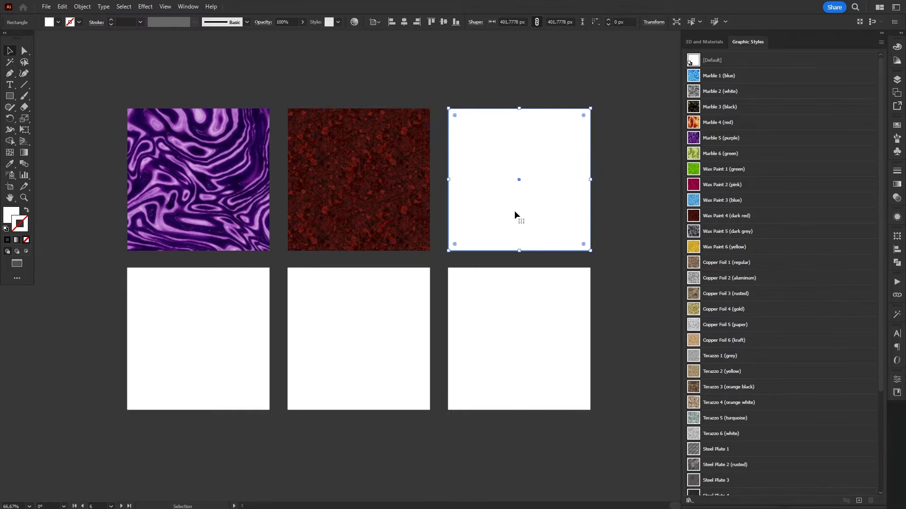
{"action": "left_click", "coordinate": [736, 283]}
- Apply the graphic styles Terazzo 2 (yellow), Steel Plate 1 and Camouflage 4 (savanna) to the lower row of squares
{"action": "left_click", "coordinate": [172, 359]}
{"action": "left_click", "coordinate": [717, 372]}
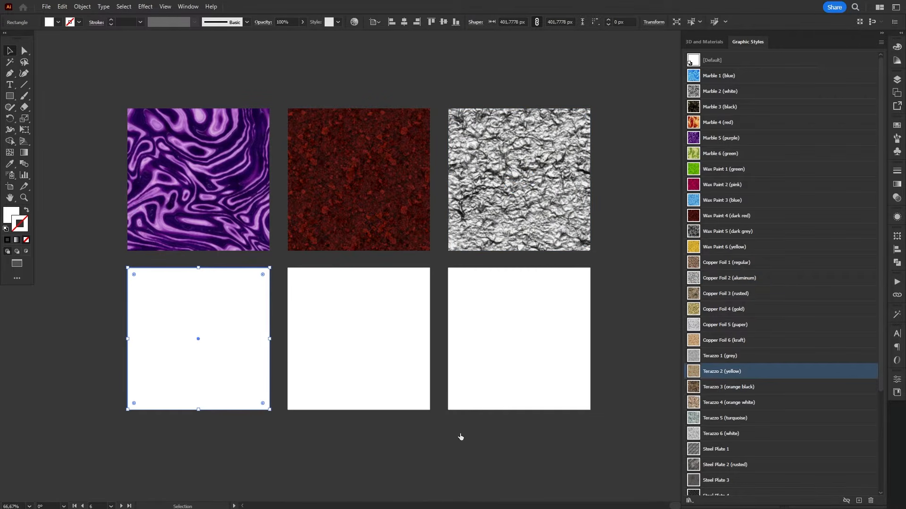
{"action": "left_click", "coordinate": [406, 386]}
{"action": "left_click", "coordinate": [716, 449]}
{"action": "left_click", "coordinate": [521, 388]}
{"action": "scroll", "coordinate": [772, 414], "scroll_direction": "down", "scroll_amount": 4}
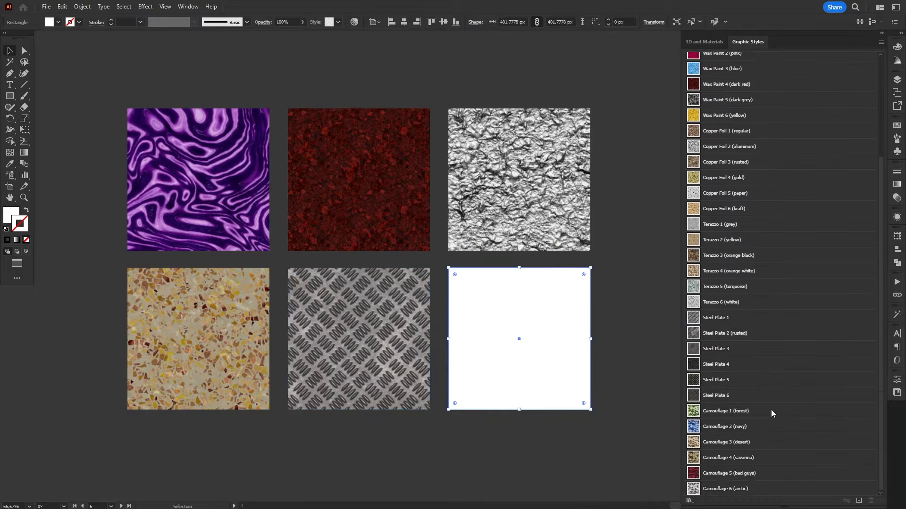
{"action": "left_click", "coordinate": [714, 461]}
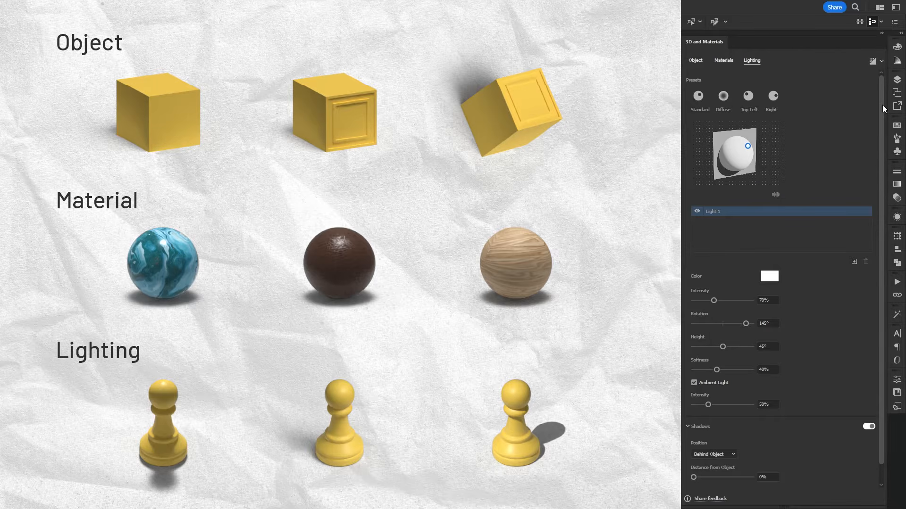
{"action": "left_click_drag", "start_coordinate": [882, 105], "coordinate": [881, 138]}
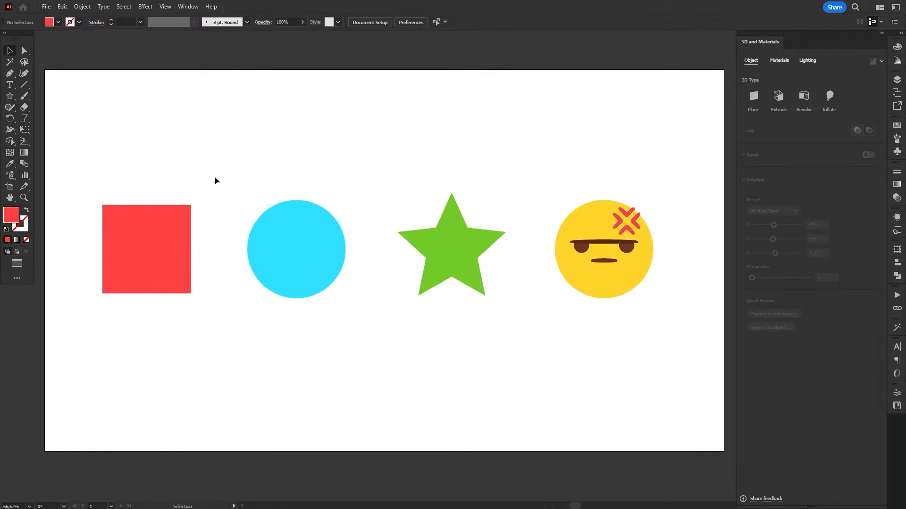
{"action": "left_click", "coordinate": [175, 229]}
{"action": "left_click", "coordinate": [258, 246]}
{"action": "left_click", "coordinate": [451, 251]}
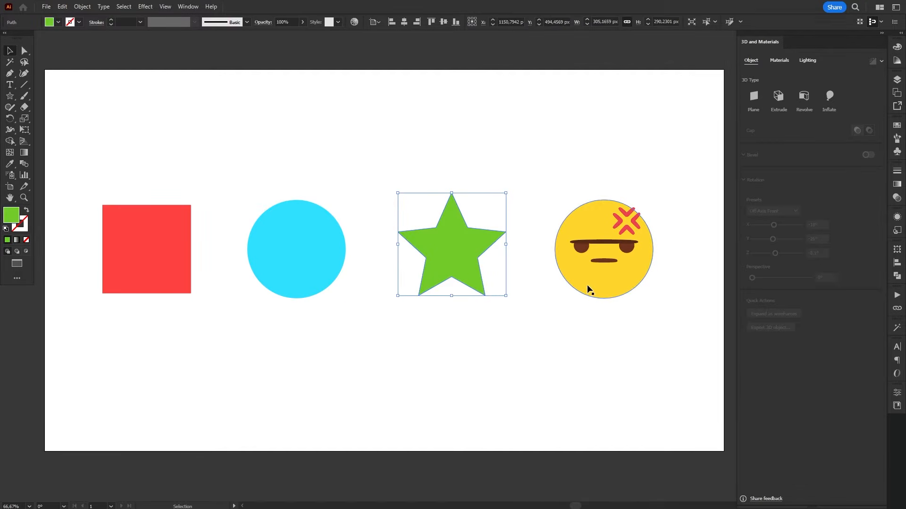
{"action": "left_click", "coordinate": [588, 286]}
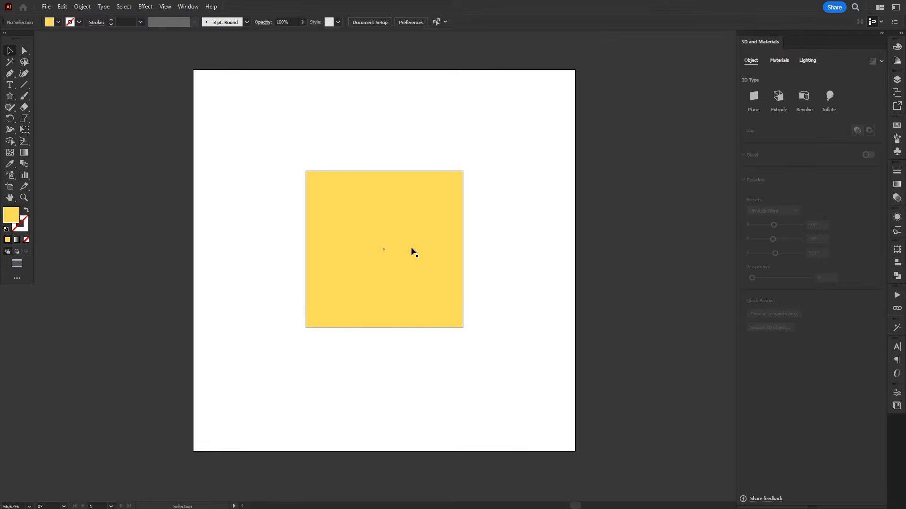
- Turn the yellow square into a 3D plane with the Plane type
{"action": "left_click", "coordinate": [413, 251]}
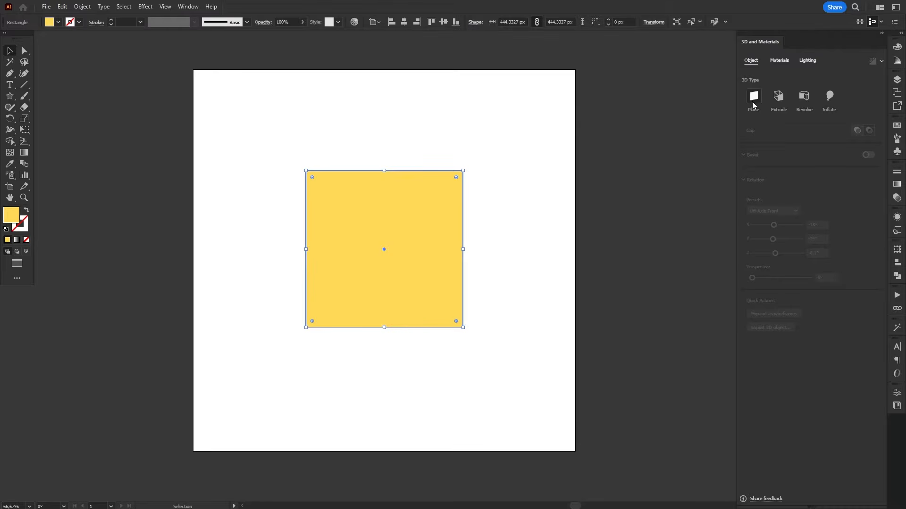
{"action": "left_click", "coordinate": [753, 99]}
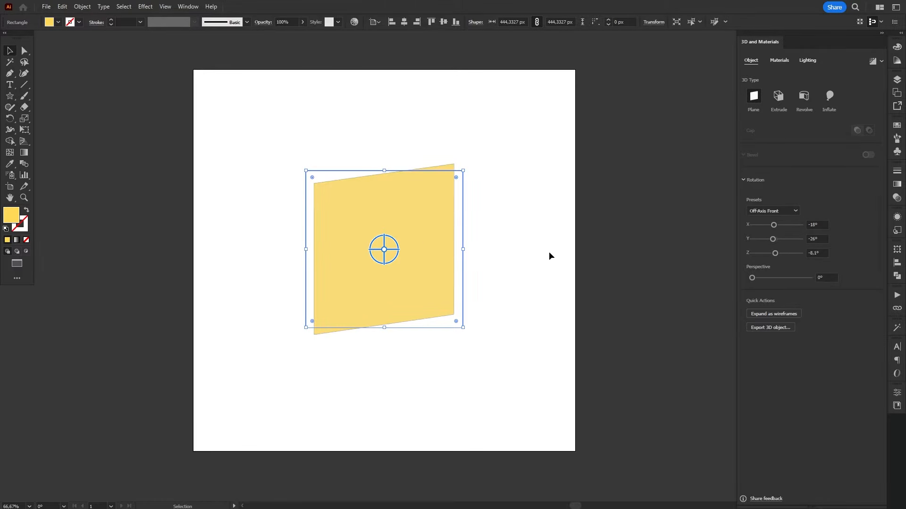
- Try rotating the plane freely around its axes, ending at X 22°, Y -27° and Z -11°
{"action": "mouse_move", "coordinate": [396, 258]}
{"action": "left_mouse_down"}
{"action": "mouse_move", "coordinate": [412, 222]}
{"action": "mouse_move", "coordinate": [402, 250]}
{"action": "mouse_move", "coordinate": [384, 247]}
{"action": "mouse_move", "coordinate": [417, 245]}
{"action": "mouse_move", "coordinate": [398, 247]}
{"action": "left_mouse_up"}
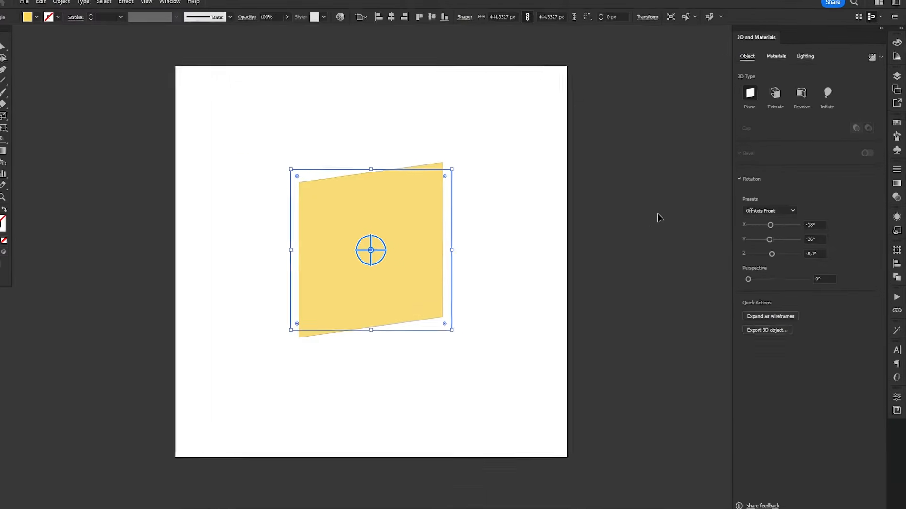
{"action": "left_click_drag", "start_coordinate": [775, 226], "coordinate": [777, 257]}
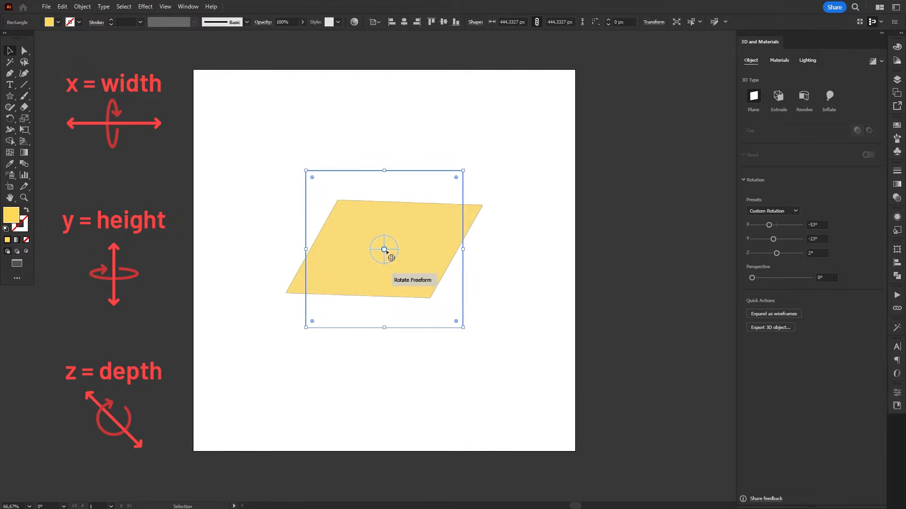
{"action": "left_click_drag", "start_coordinate": [386, 251], "coordinate": [399, 236]}
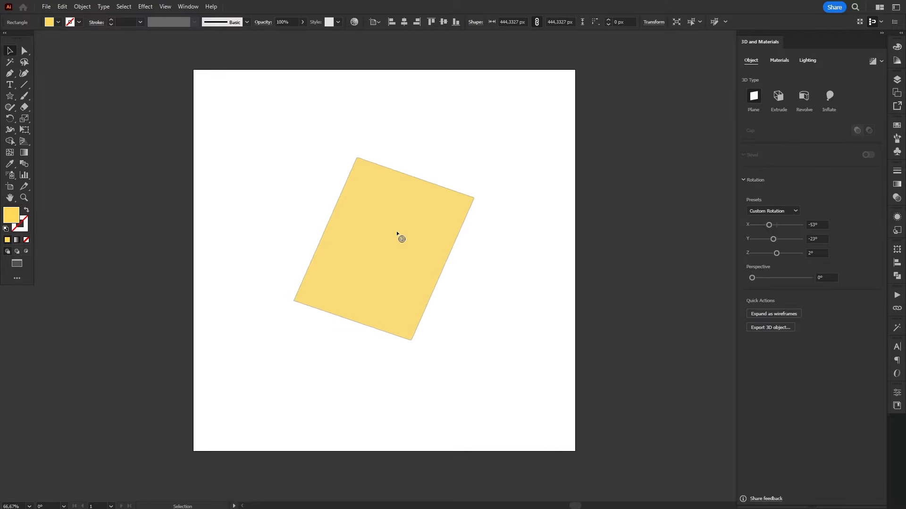
{"action": "left_click_drag", "start_coordinate": [799, 226], "coordinate": [778, 227]}
{"action": "left_click_drag", "start_coordinate": [758, 240], "coordinate": [776, 259]}
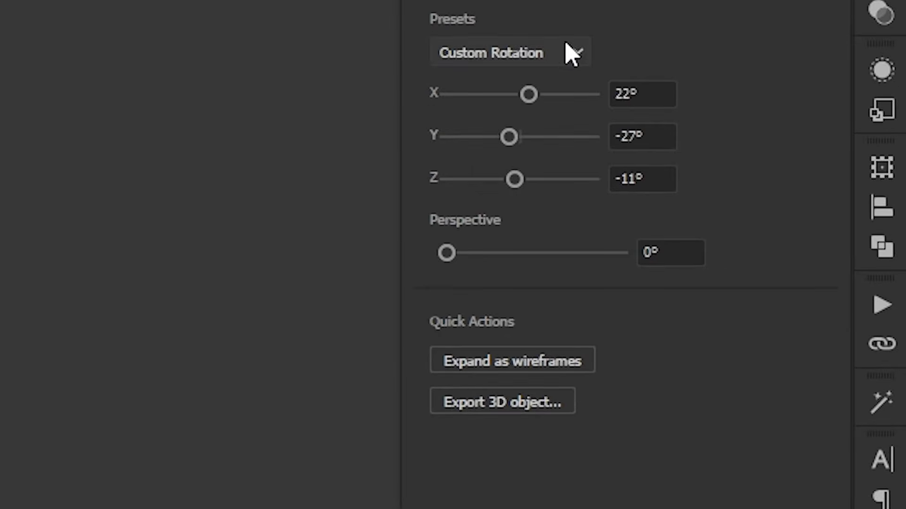
- Apply the Off-Axis Front rotation preset to the plane and try the Off-Axis Bottom preset
{"action": "left_click", "coordinate": [791, 211]}
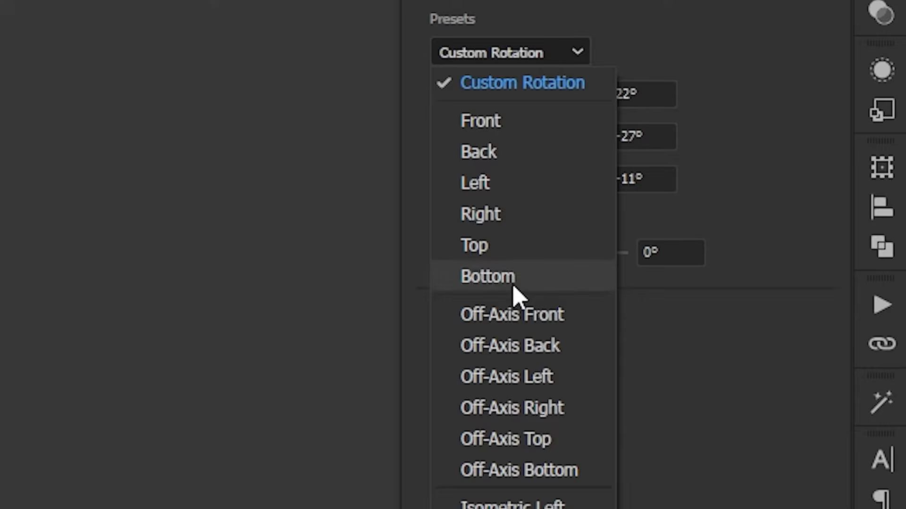
{"action": "left_click", "coordinate": [538, 312]}
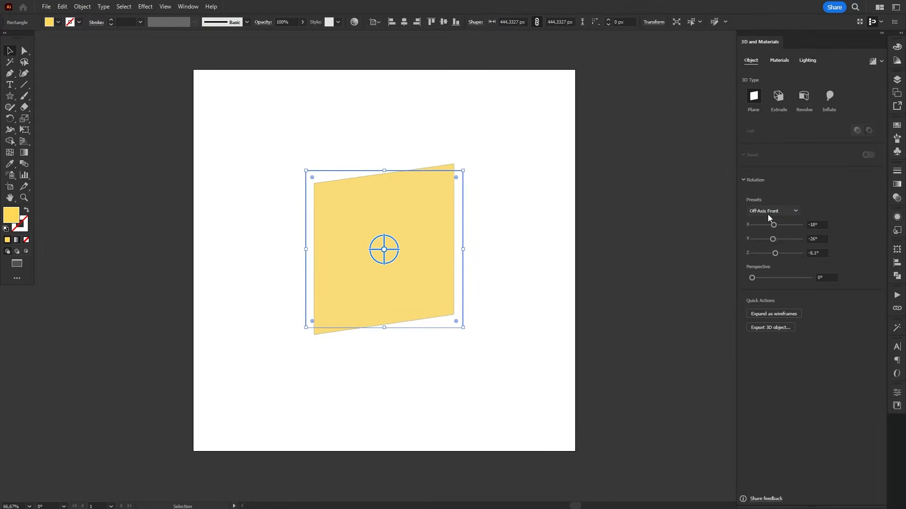
{"action": "left_click", "coordinate": [768, 215]}
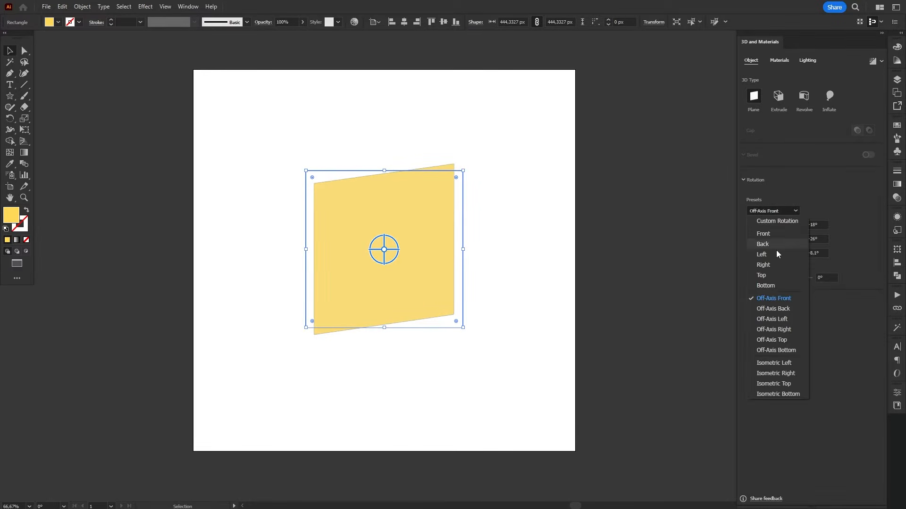
{"action": "left_click", "coordinate": [784, 349]}
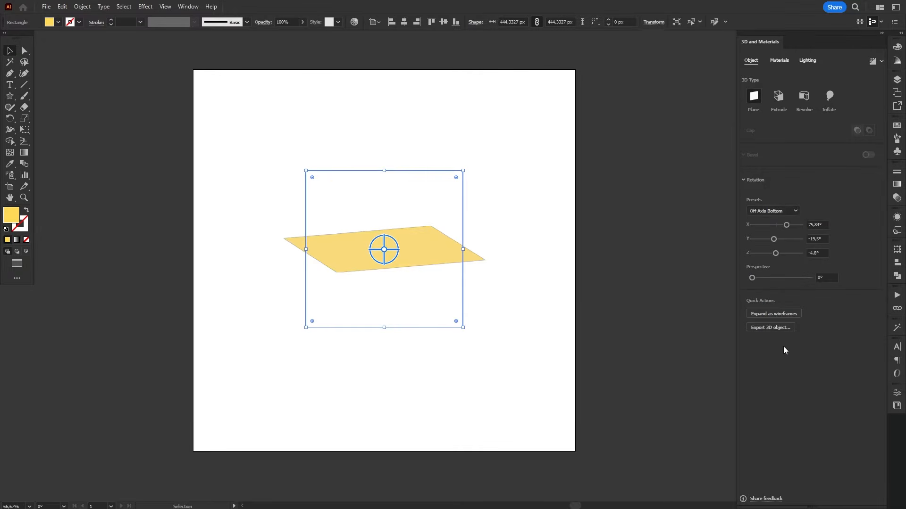
- Undo the Off-Axis Bottom preset and add some perspective to the plane
{"action": "key", "text": "ctrl+z"}
{"action": "mouse_move", "coordinate": [752, 279]}
{"action": "left_mouse_down"}
{"action": "mouse_move", "coordinate": [824, 293]}
{"action": "mouse_move", "coordinate": [757, 280]}
{"action": "left_mouse_up"}
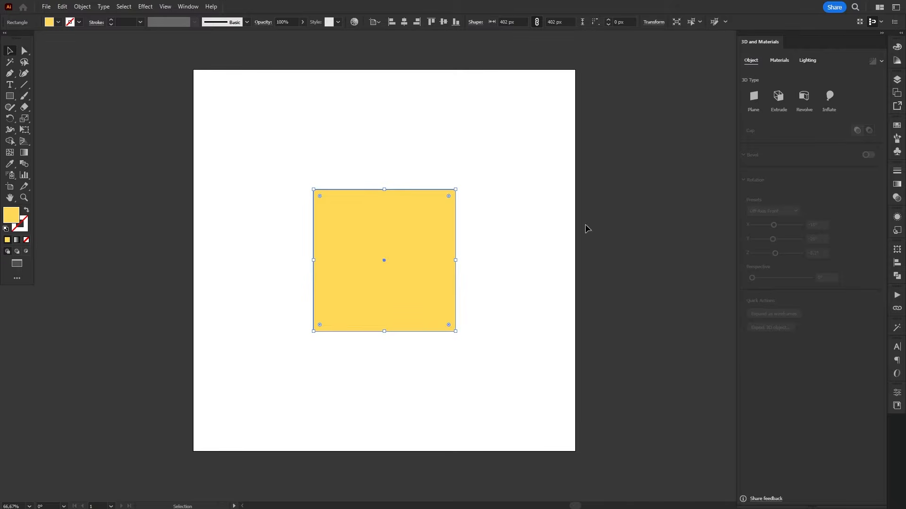
- Extrude the yellow square to a depth of 1139 px with a 360° twist and a 1% taper
{"action": "left_click", "coordinate": [778, 97]}
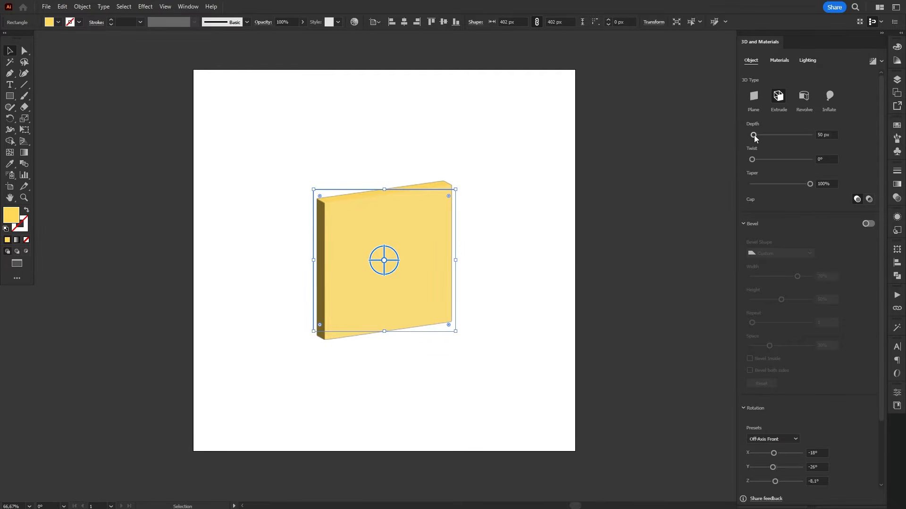
{"action": "left_click_drag", "start_coordinate": [754, 135], "coordinate": [748, 187]}
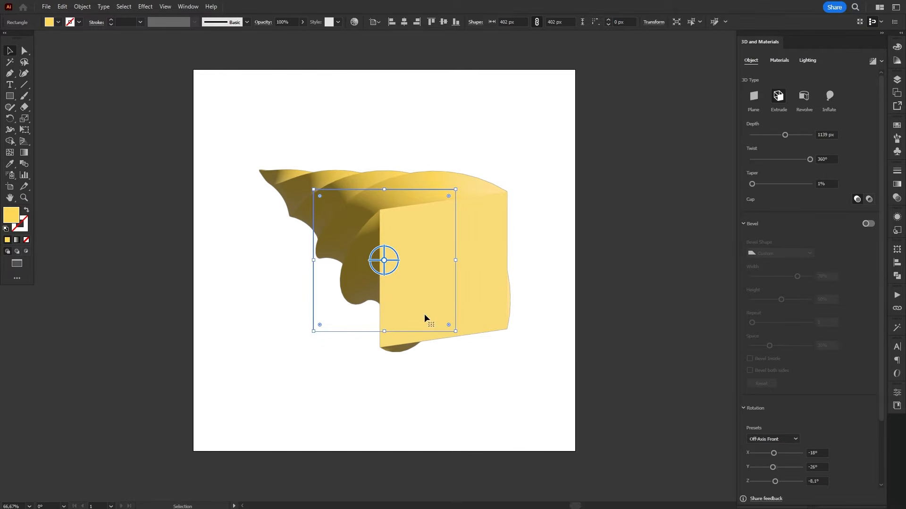
- Rotate the twisted extrusion freely, and try the hollow cap on the extruded cube before restoring its solid cap
{"action": "left_click_drag", "start_coordinate": [384, 260], "coordinate": [386, 238]}
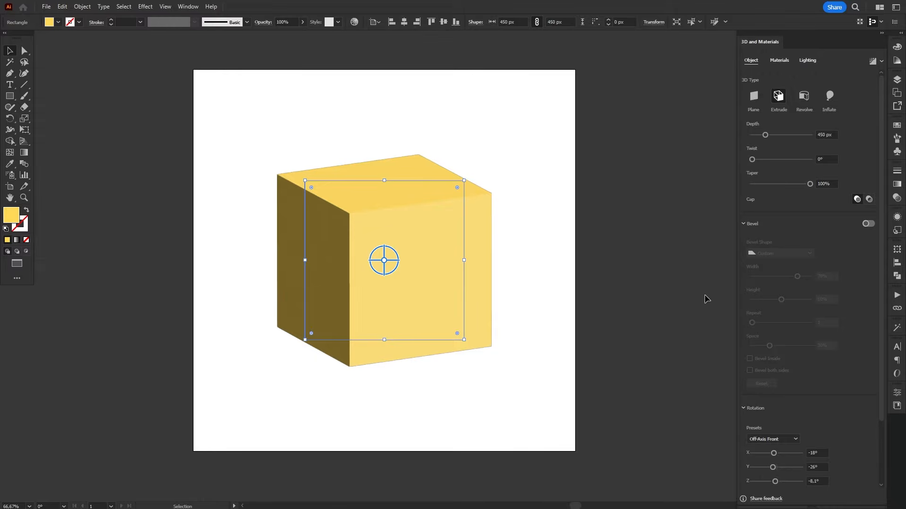
{"action": "left_click", "coordinate": [870, 200]}
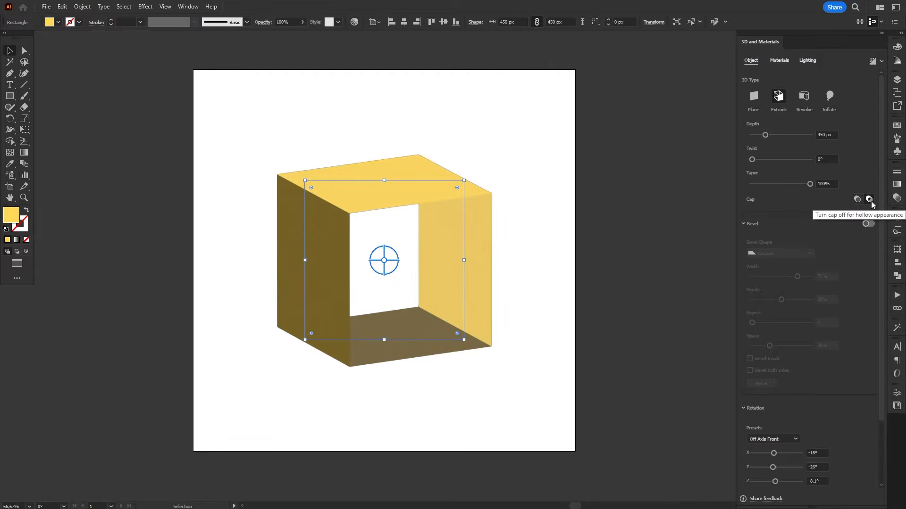
{"action": "left_click", "coordinate": [858, 200]}
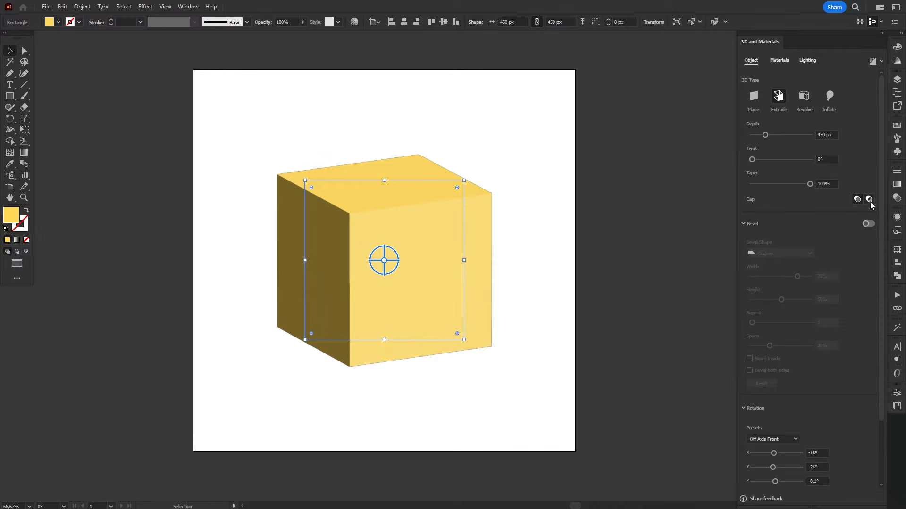
{"action": "left_click", "coordinate": [870, 199]}
{"action": "left_click", "coordinate": [856, 200]}
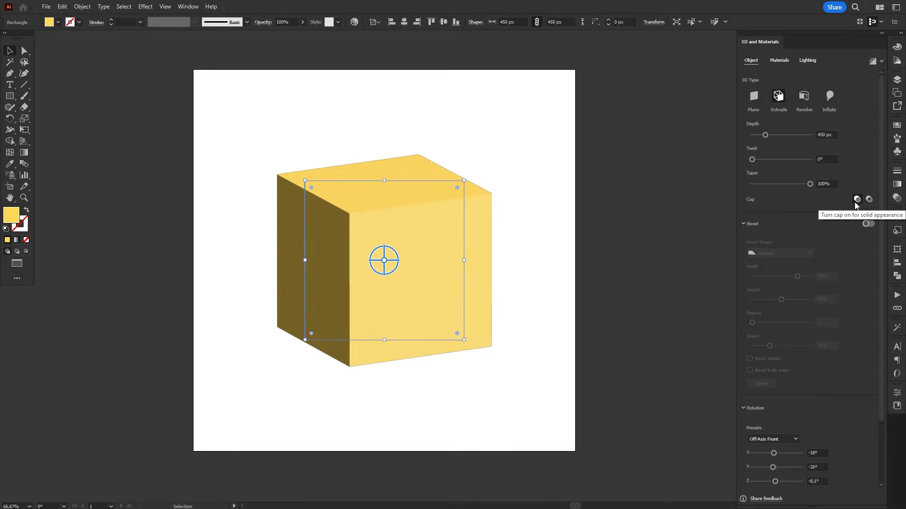
- Add a Classic bevel to the cube, inside and on both sides, with 12% width, 49% height, 6 repeats and 85% space
{"action": "left_click", "coordinate": [868, 224]}
{"action": "left_click", "coordinate": [808, 253]}
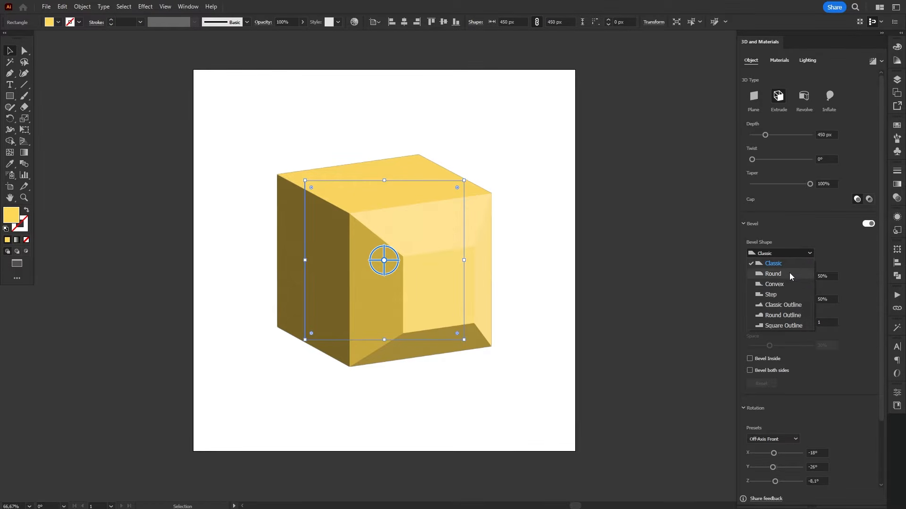
{"action": "left_click", "coordinate": [838, 257]}
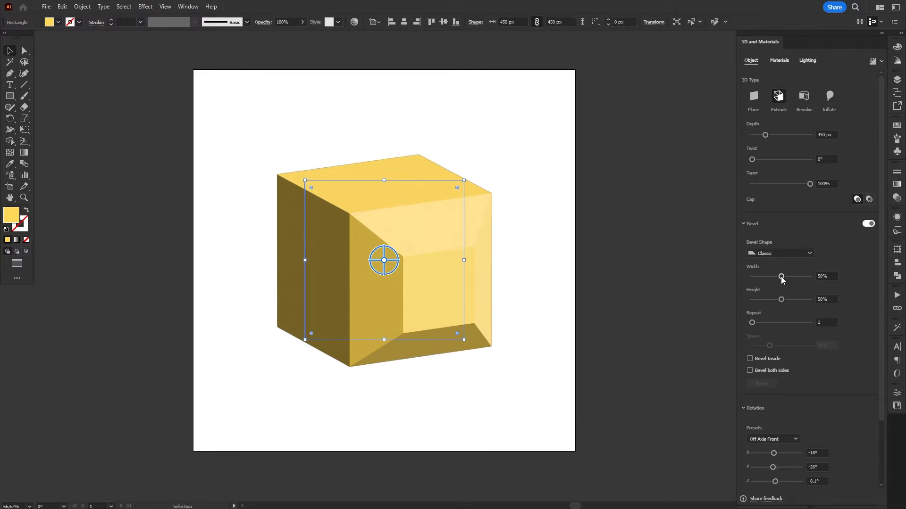
{"action": "left_click_drag", "start_coordinate": [783, 276], "coordinate": [801, 346]}
{"action": "left_click", "coordinate": [760, 361]}
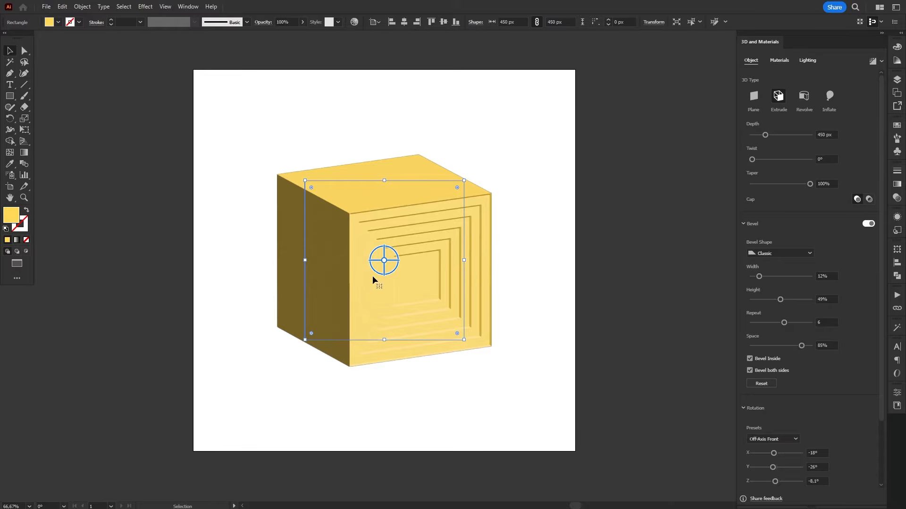
- Rotate the cube freely and change its bevel to Round Outline with 11% width, 91% height, 3 repeats and 91% space
{"action": "left_click_drag", "start_coordinate": [380, 259], "coordinate": [440, 291]}
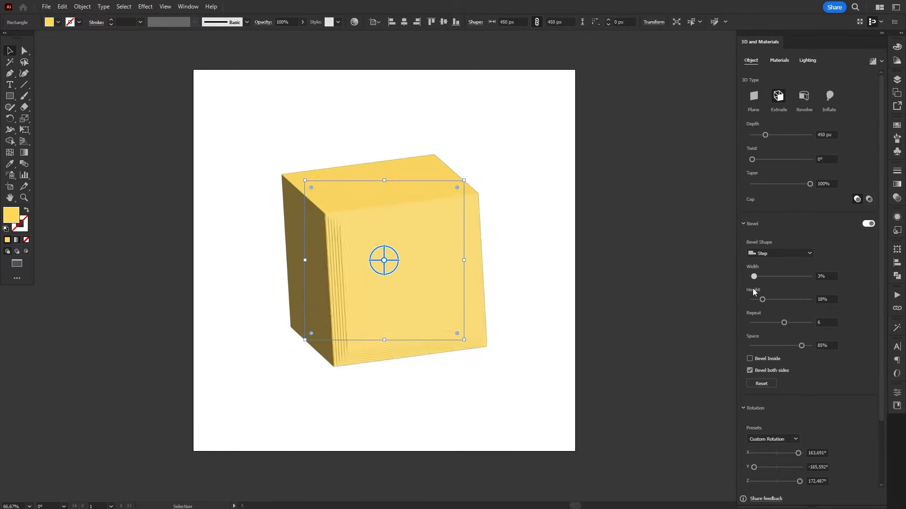
{"action": "left_click", "coordinate": [772, 254]}
{"action": "left_click_drag", "start_coordinate": [753, 289], "coordinate": [765, 323]}
{"action": "left_click", "coordinate": [774, 284]}
{"action": "left_click", "coordinate": [781, 254]}
{"action": "left_click", "coordinate": [784, 315]}
{"action": "left_click_drag", "start_coordinate": [801, 345], "coordinate": [805, 348]}
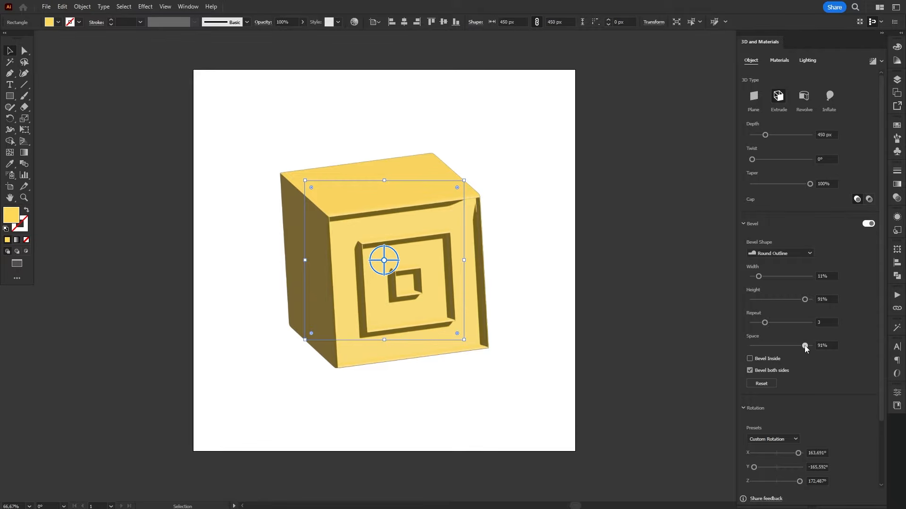
- Reduce the height and spacing of the cube's Round Outline bevel and increase its width
{"action": "mouse_move", "coordinate": [804, 301]}
{"action": "left_mouse_down"}
{"action": "mouse_move", "coordinate": [782, 302]}
{"action": "mouse_move", "coordinate": [790, 301]}
{"action": "left_mouse_up"}
{"action": "left_click_drag", "start_coordinate": [758, 276], "coordinate": [772, 282]}
{"action": "left_click_drag", "start_coordinate": [804, 346], "coordinate": [789, 347]}
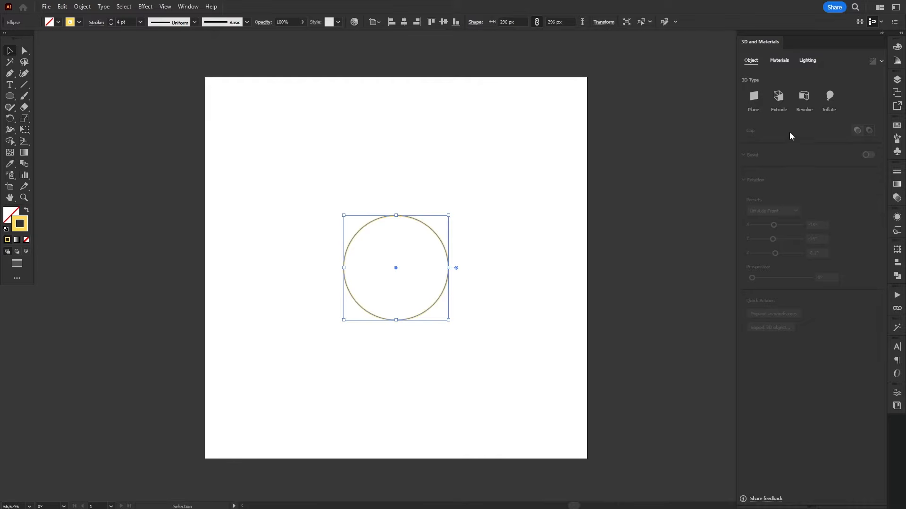
- Revolve the yellow outlined circle into a 3D shape, rotate it freely and delete it
{"action": "left_click", "coordinate": [805, 97]}
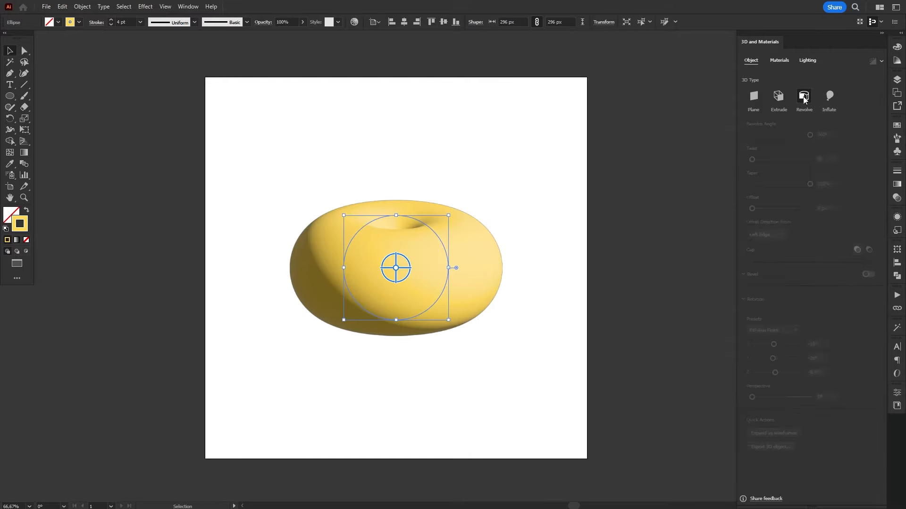
{"action": "mouse_move", "coordinate": [396, 270]}
{"action": "left_mouse_down"}
{"action": "mouse_move", "coordinate": [406, 294]}
{"action": "mouse_move", "coordinate": [399, 311]}
{"action": "mouse_move", "coordinate": [385, 312]}
{"action": "mouse_move", "coordinate": [372, 293]}
{"action": "mouse_move", "coordinate": [384, 280]}
{"action": "mouse_move", "coordinate": [404, 282]}
{"action": "left_mouse_up"}
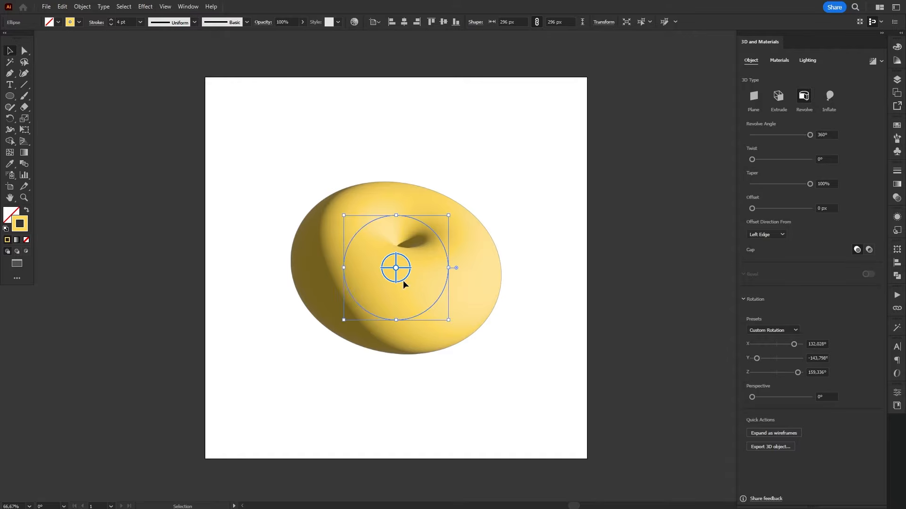
{"action": "key", "text": "Delete"}
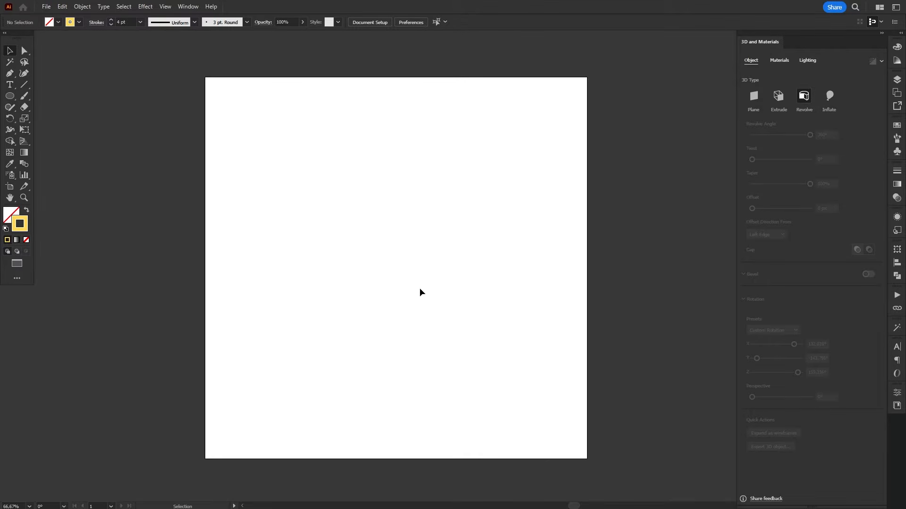
- Paste the pawn's half-profile path onto the artboard and move it slightly up and to the left
{"action": "key", "text": "a"}
{"action": "key", "text": "ctrl+v"}
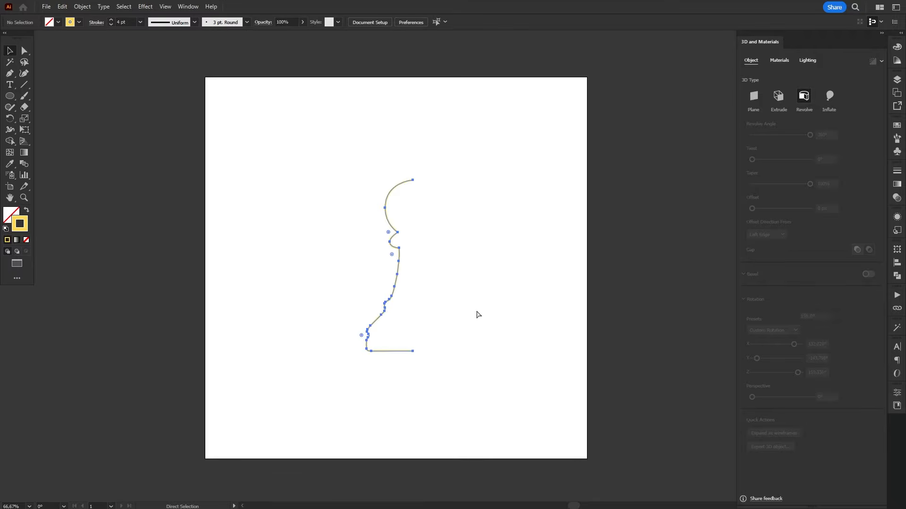
{"action": "key", "text": "v"}
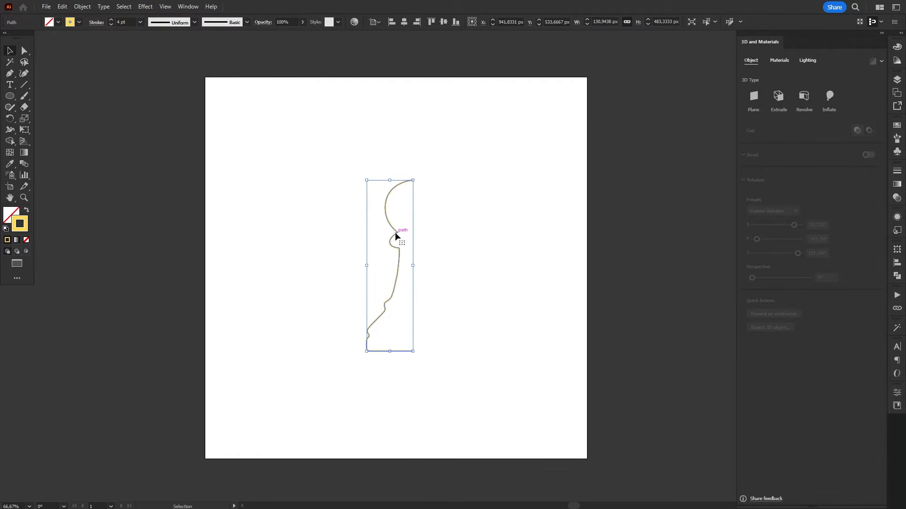
{"action": "left_click_drag", "start_coordinate": [399, 235], "coordinate": [389, 222]}
{"action": "left_click", "coordinate": [476, 255]}
{"action": "left_click_drag", "start_coordinate": [464, 222], "coordinate": [358, 252]}
- Revolve the pawn profile 360° with the offset direction taken from the Right Edge
{"action": "left_click", "coordinate": [801, 107]}
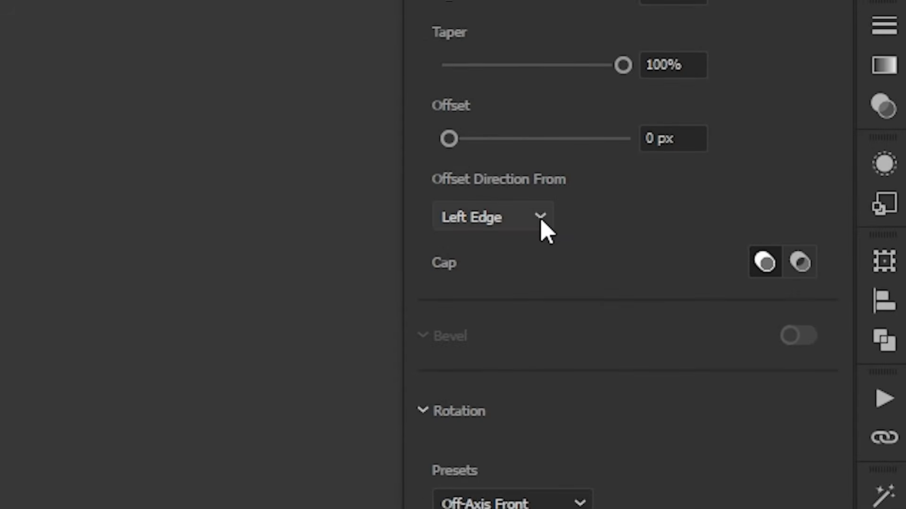
{"action": "left_click", "coordinate": [782, 235]}
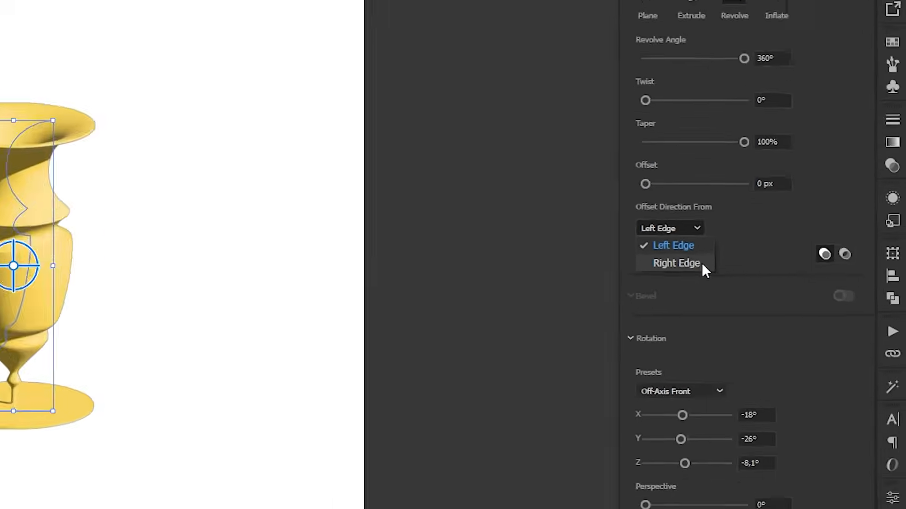
{"action": "left_click", "coordinate": [557, 283]}
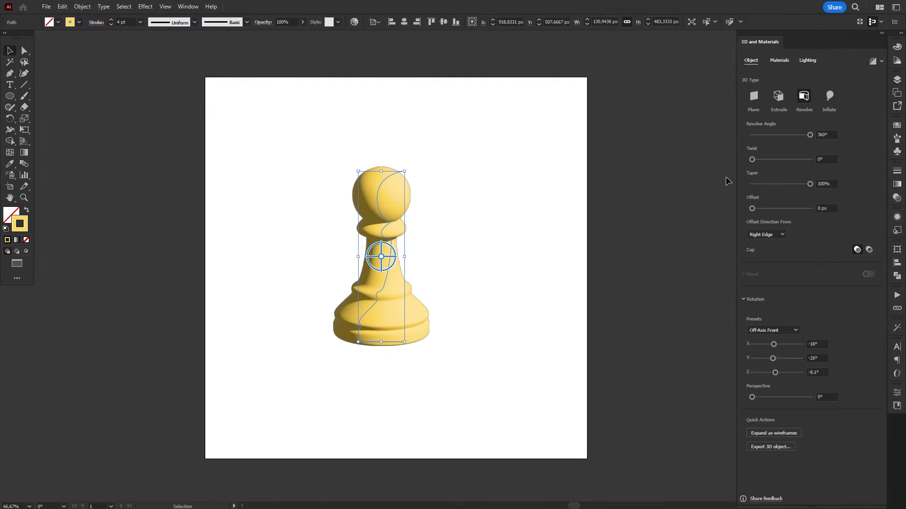
- Try changing the pawn's revolve angle, set its offset to 122 px and rotate it freely
{"action": "left_click_drag", "start_coordinate": [811, 135], "coordinate": [812, 161]}
{"action": "left_click_drag", "start_coordinate": [753, 208], "coordinate": [759, 208]}
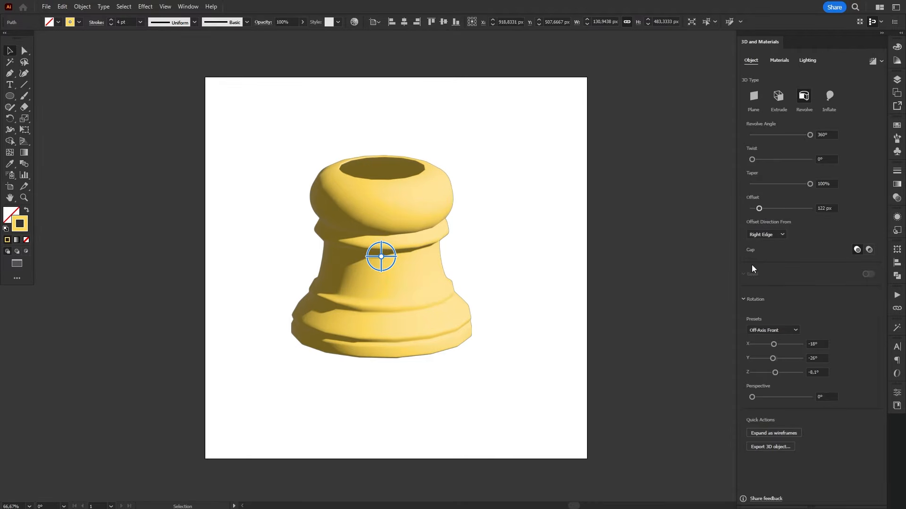
{"action": "left_click_drag", "start_coordinate": [381, 256], "coordinate": [402, 277]}
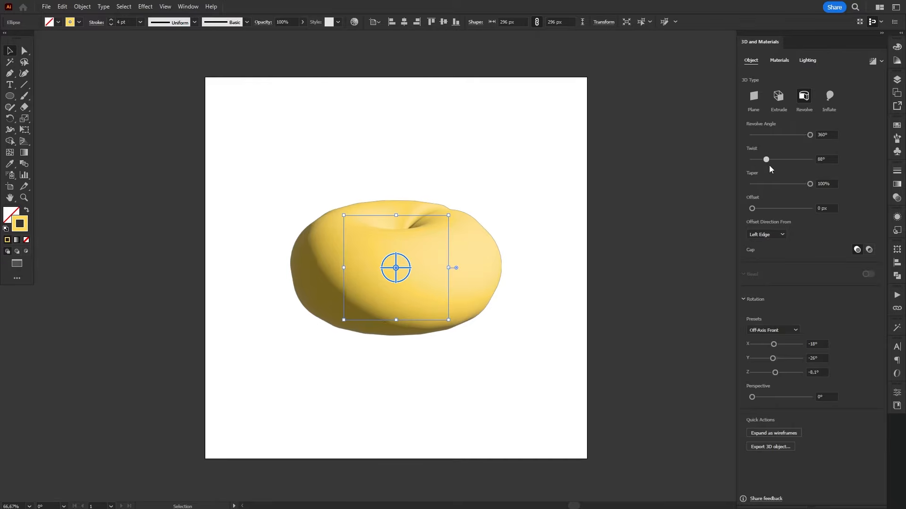
- Set the revolved circle's twist to 202° and its taper to 11%, and rotate the shape freely
{"action": "left_click_drag", "start_coordinate": [769, 165], "coordinate": [759, 187]}
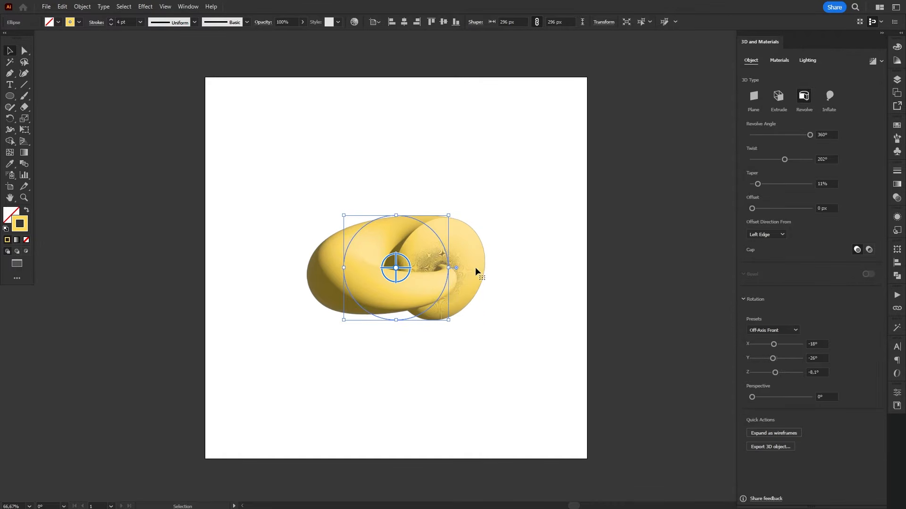
{"action": "left_click_drag", "start_coordinate": [395, 267], "coordinate": [383, 227]}
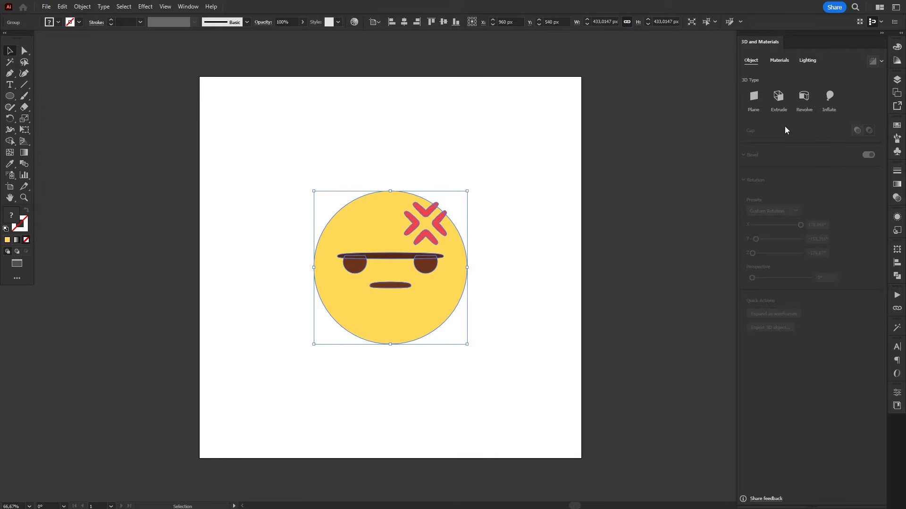
- Inflate the angry emoji group, try different volumes and set its depth to 1295 px
{"action": "left_click", "coordinate": [829, 99]}
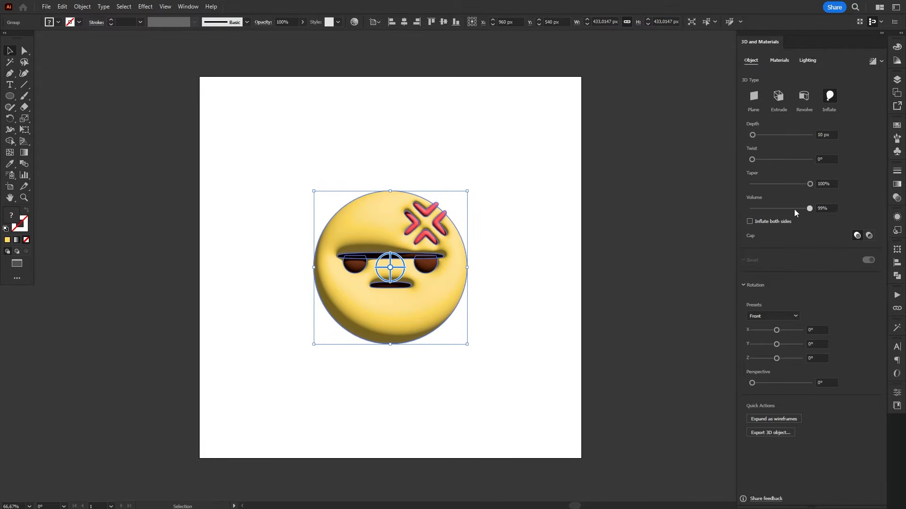
{"action": "mouse_move", "coordinate": [794, 209]}
{"action": "left_mouse_down"}
{"action": "mouse_move", "coordinate": [763, 211]}
{"action": "mouse_move", "coordinate": [833, 222]}
{"action": "left_mouse_up"}
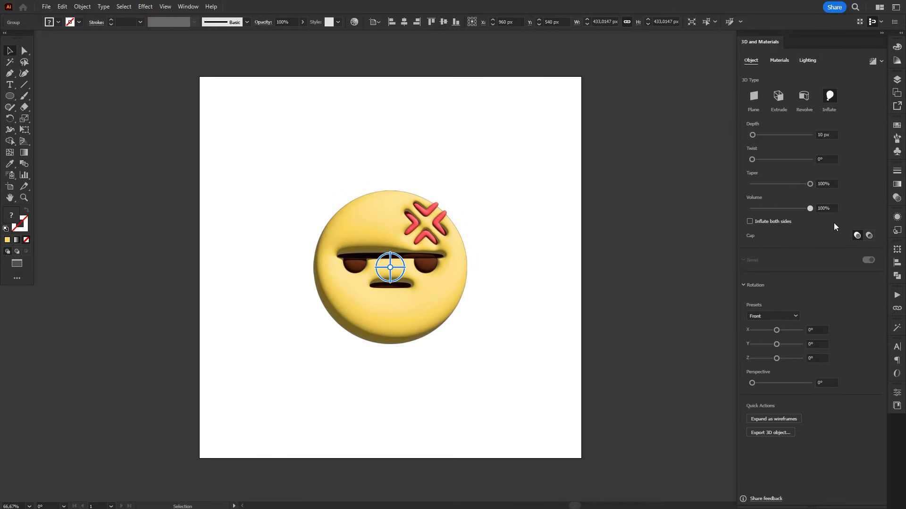
{"action": "left_click", "coordinate": [782, 208]}
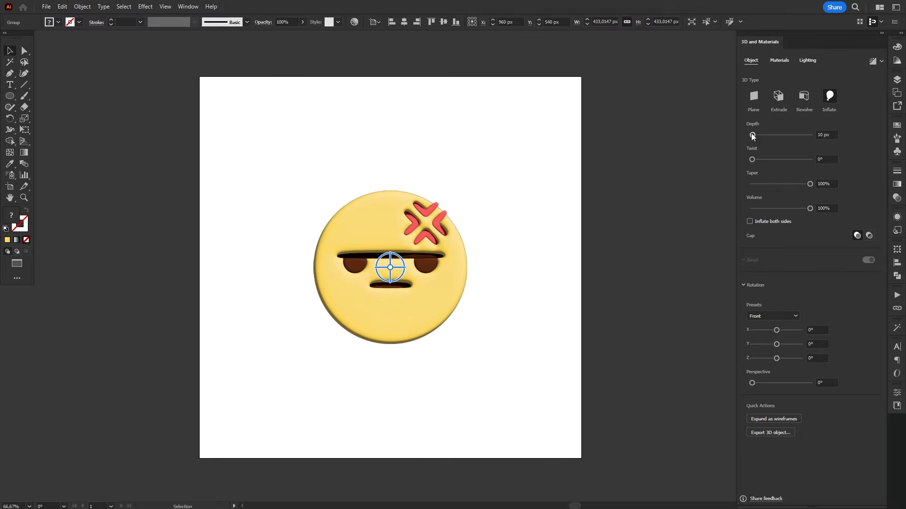
{"action": "left_click_drag", "start_coordinate": [753, 136], "coordinate": [782, 140]}
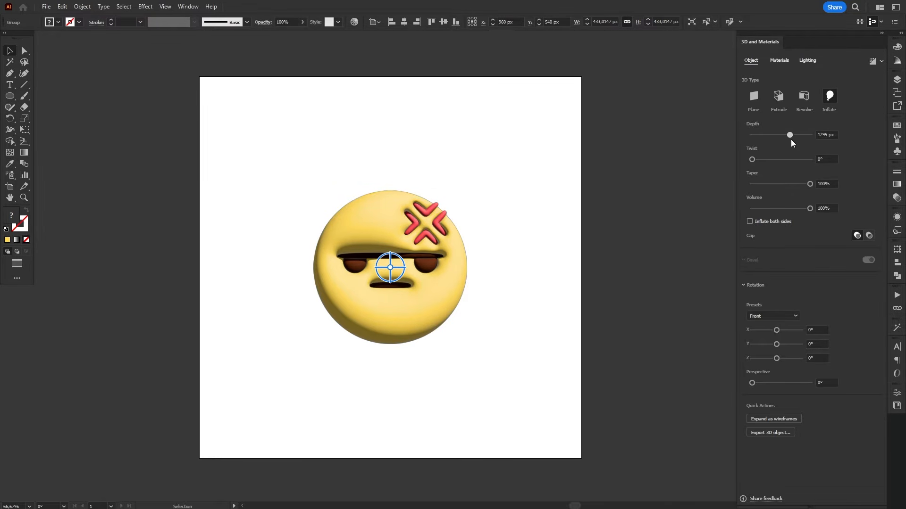
- Apply the Off-Axis Front rotation preset to the emoji, set depth to 710 px and twist to 249°, and lower the taper
{"action": "left_click", "coordinate": [786, 316]}
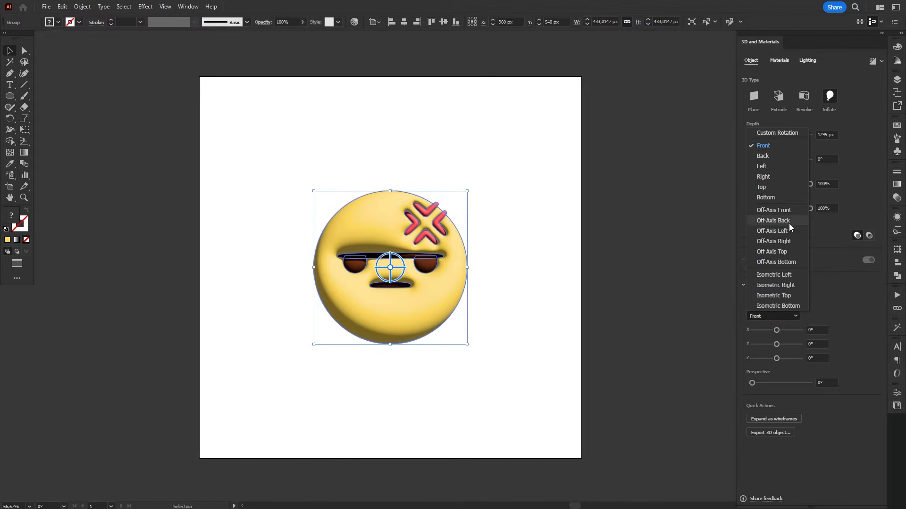
{"action": "left_click", "coordinate": [788, 210]}
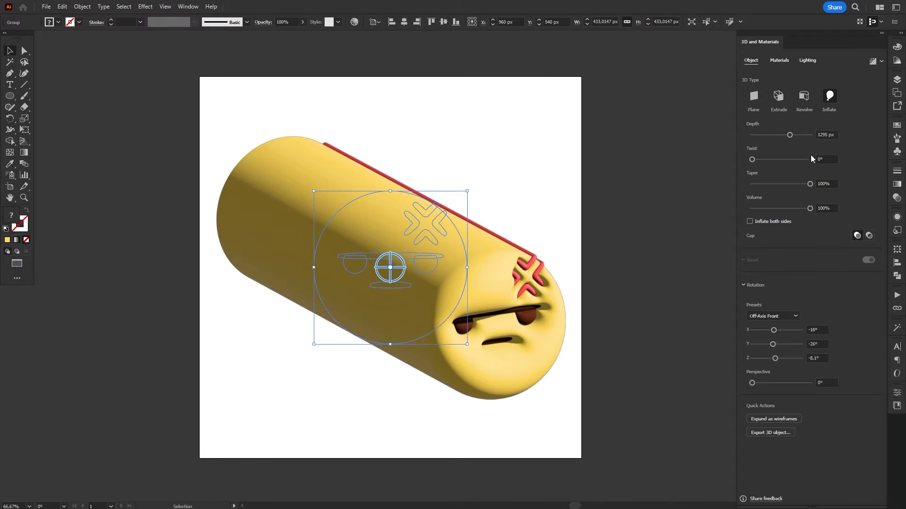
{"action": "left_click_drag", "start_coordinate": [784, 136], "coordinate": [771, 136]}
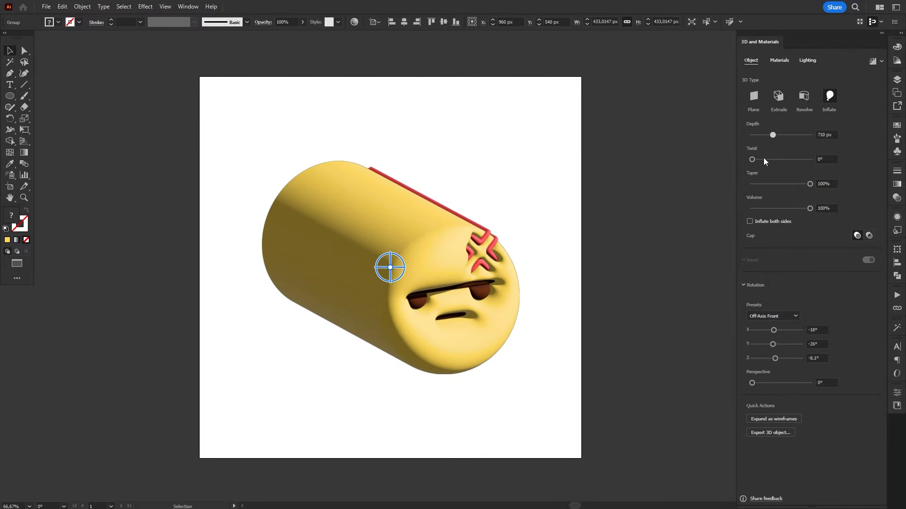
{"action": "left_click", "coordinate": [791, 165]}
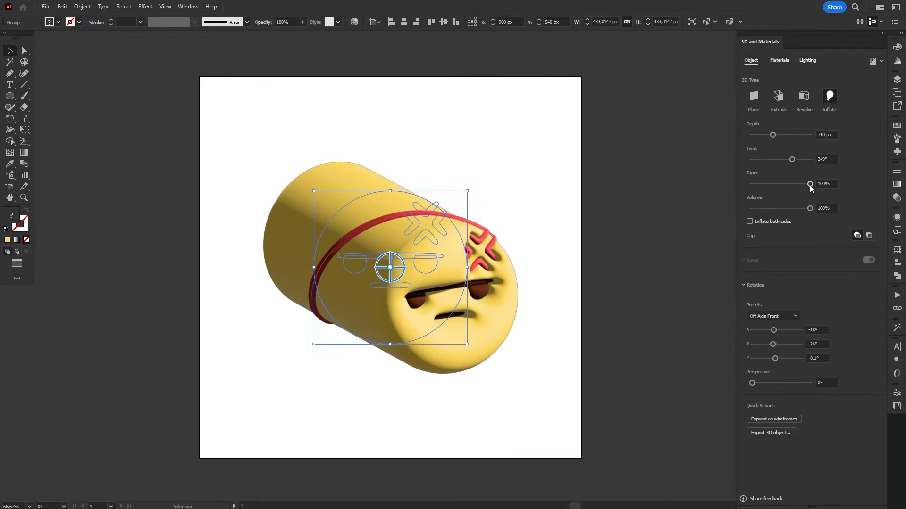
{"action": "left_click", "coordinate": [769, 184]}
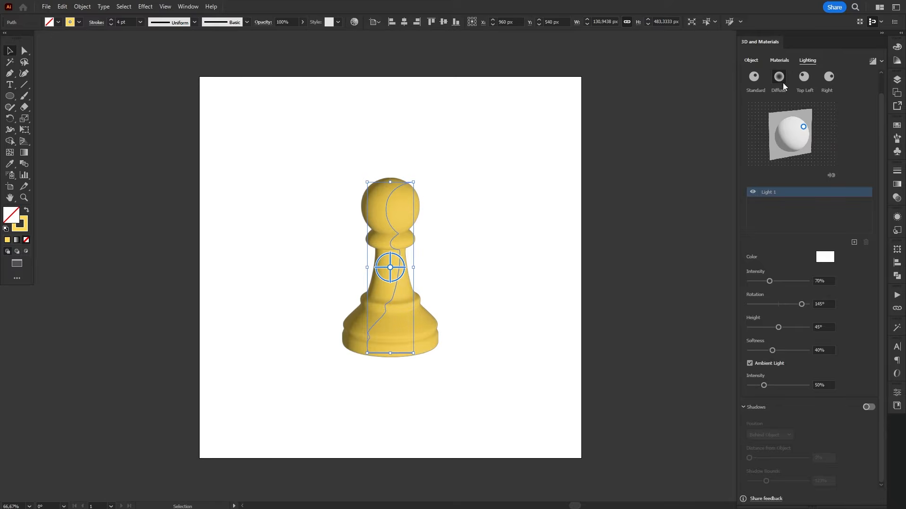
- Try the Top Left and Right lighting presets on the pawn and apply the Standard preset
{"action": "left_click", "coordinate": [804, 81]}
{"action": "left_click", "coordinate": [830, 79]}
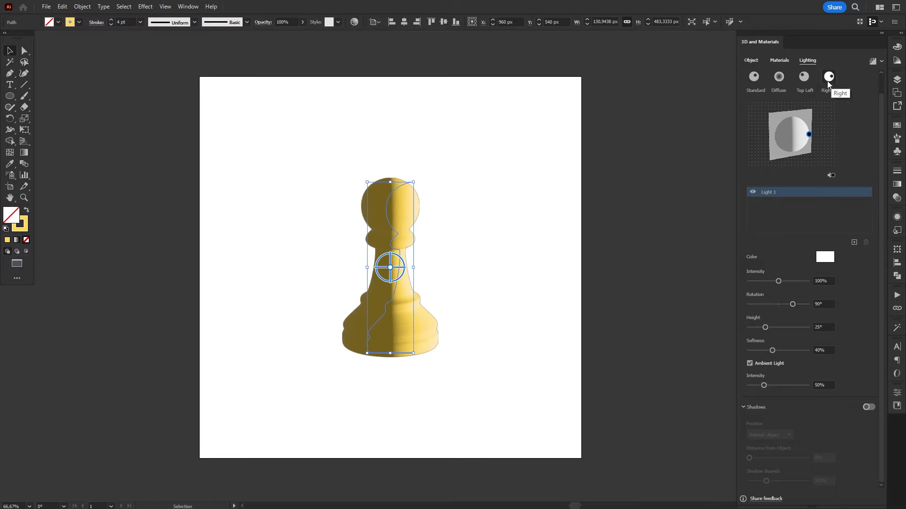
{"action": "left_click", "coordinate": [756, 77]}
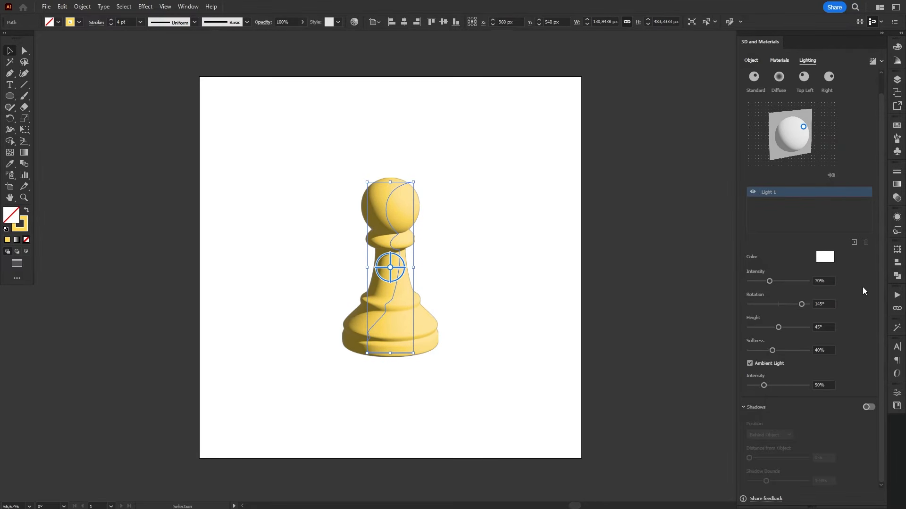
- Set the colour of the pawn's Light 1 to turquoise 43ffed
{"action": "left_click", "coordinate": [832, 263]}
{"action": "left_click", "coordinate": [666, 227]}
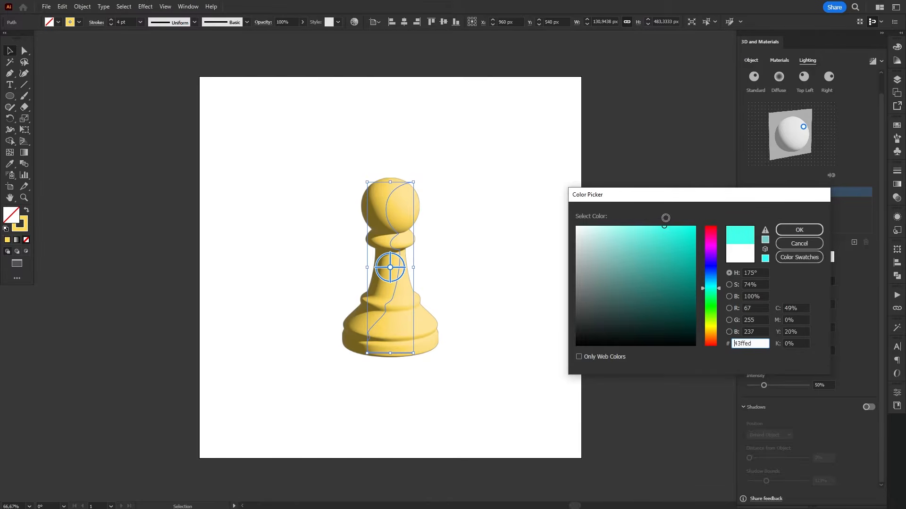
{"action": "left_click", "coordinate": [791, 230]}
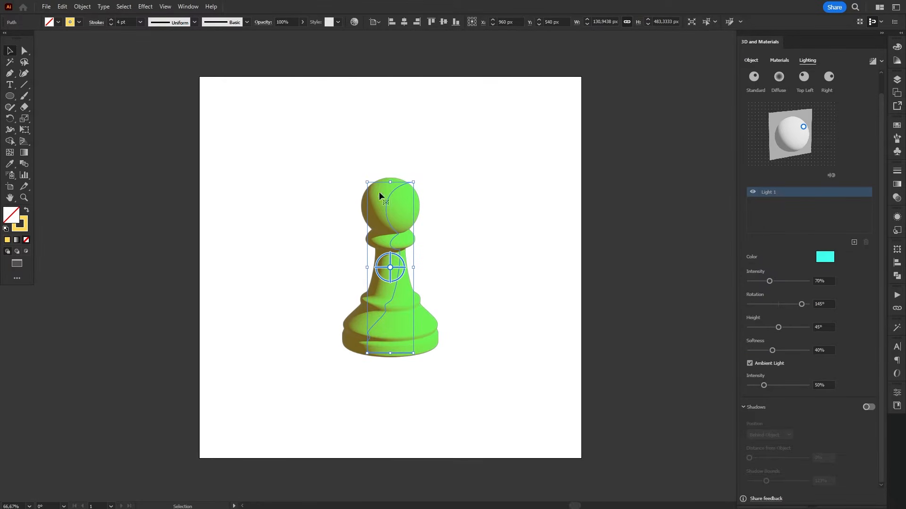
- Set the colour of the pawn's Light 1 to white
{"action": "left_click", "coordinate": [824, 260]}
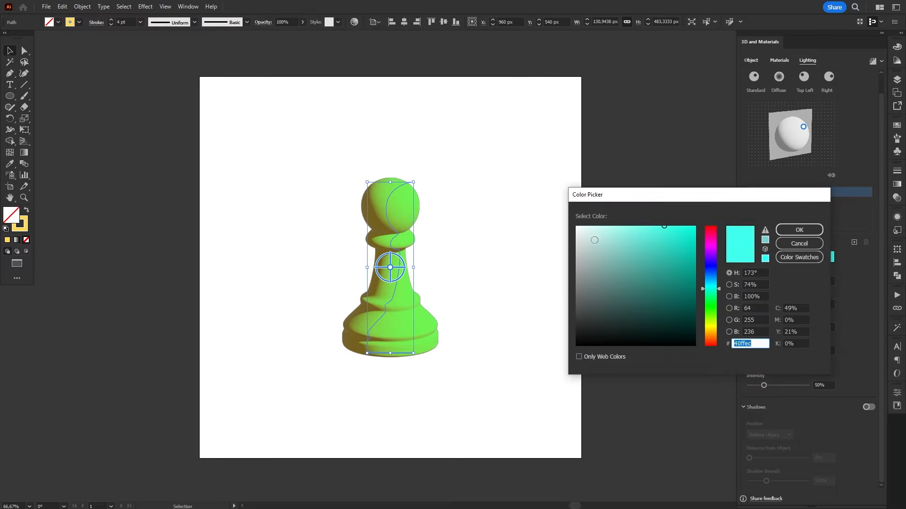
{"action": "left_click", "coordinate": [577, 227]}
{"action": "left_click", "coordinate": [798, 231]}
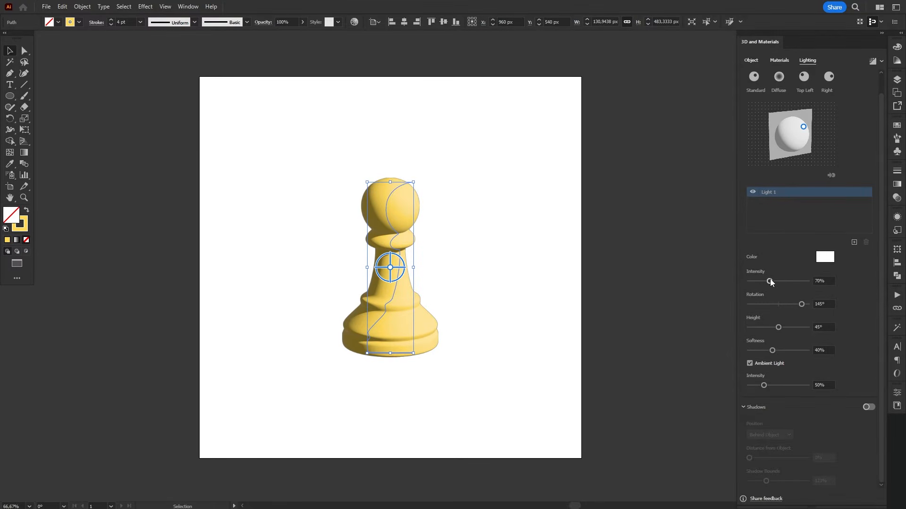
- Try Light 1 at 200% intensity, settle on 71%, and set its rotation to 133° and height to 51°
{"action": "left_click_drag", "start_coordinate": [770, 280], "coordinate": [825, 300]}
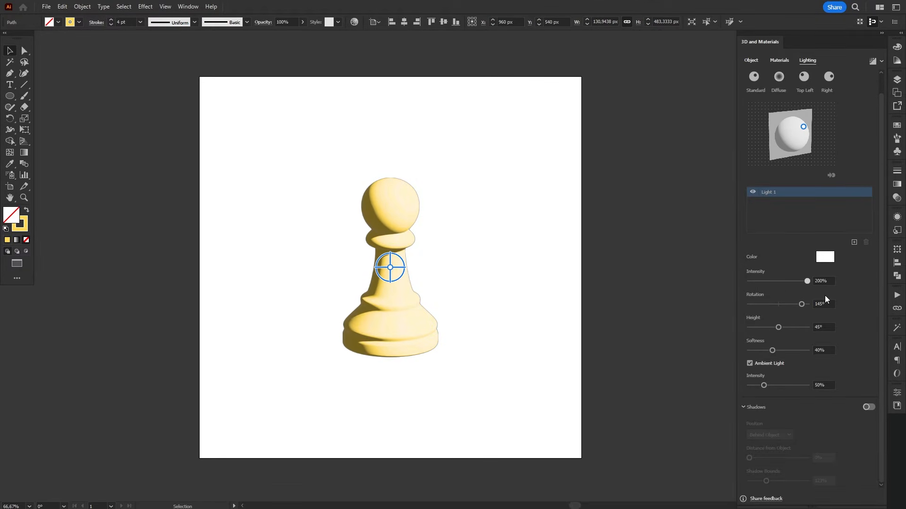
{"action": "left_click", "coordinate": [479, 182]}
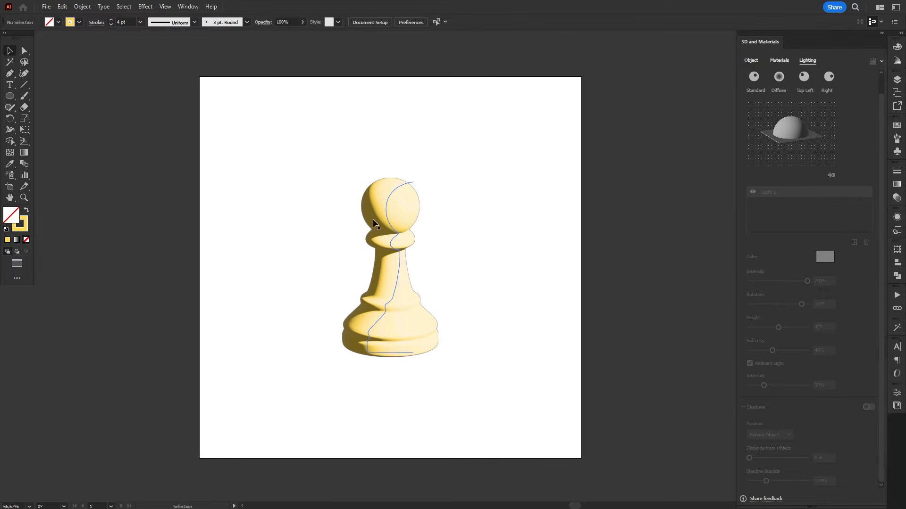
{"action": "left_click", "coordinate": [404, 200]}
{"action": "left_click_drag", "start_coordinate": [774, 281], "coordinate": [770, 282]}
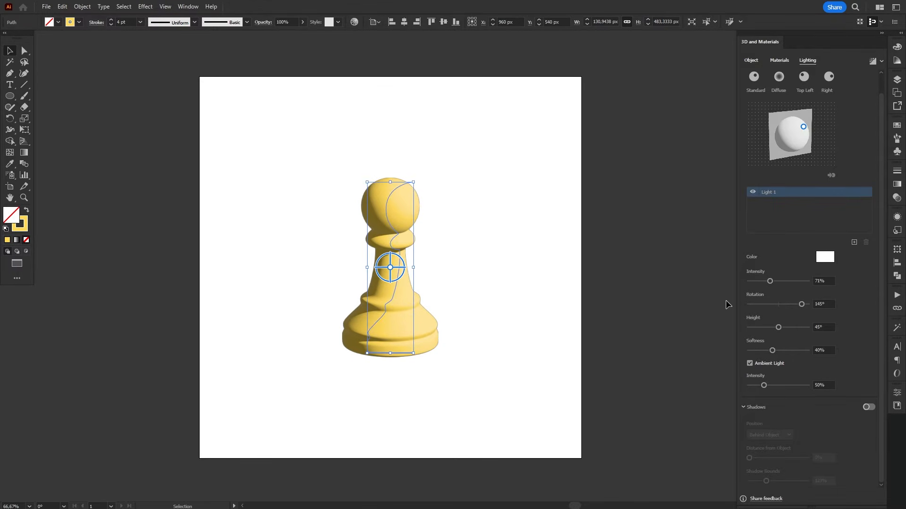
{"action": "mouse_move", "coordinate": [801, 304]}
{"action": "left_mouse_down"}
{"action": "mouse_move", "coordinate": [765, 306]}
{"action": "mouse_move", "coordinate": [800, 317]}
{"action": "mouse_move", "coordinate": [760, 329]}
{"action": "mouse_move", "coordinate": [782, 331]}
{"action": "left_mouse_up"}
- Turn on shadows for the pawn, compare the Behind Object and Below Object positions, and keep Below Object
{"action": "left_click", "coordinate": [872, 407]}
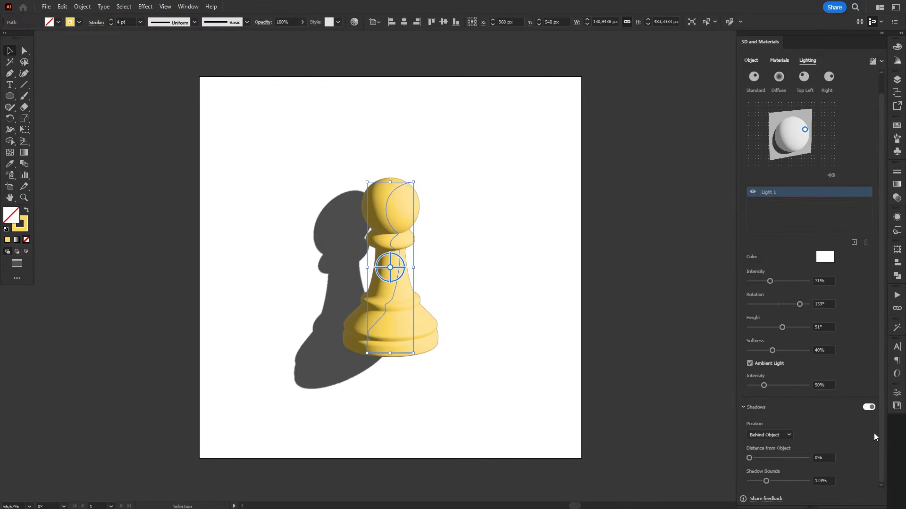
{"action": "left_click", "coordinate": [782, 435]}
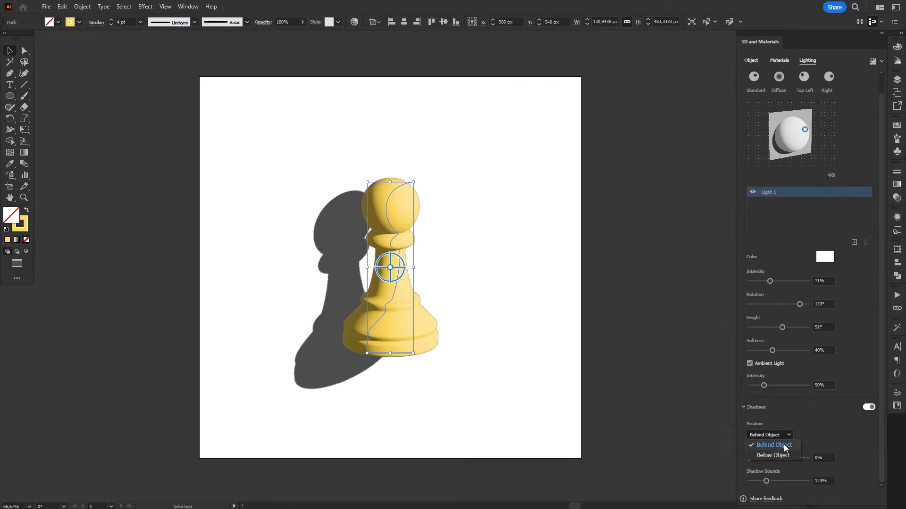
{"action": "left_click", "coordinate": [790, 455]}
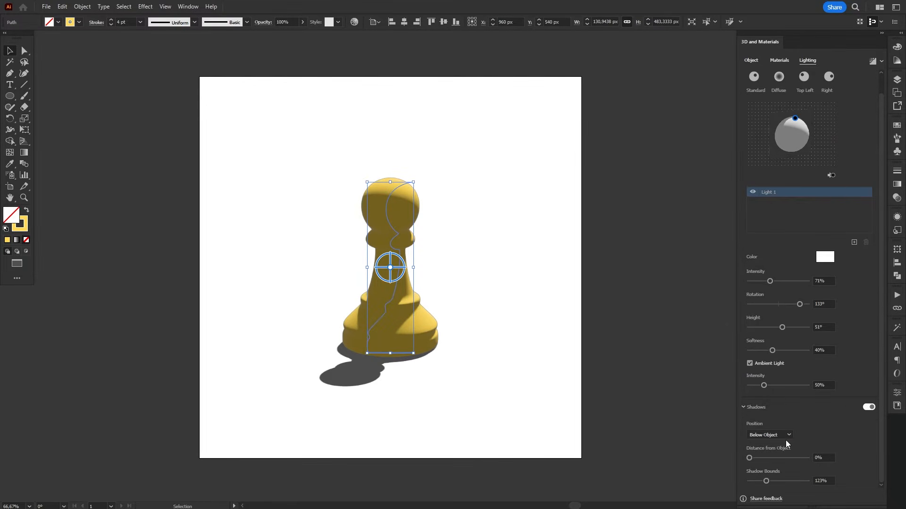
{"action": "left_click", "coordinate": [782, 435]}
{"action": "left_click", "coordinate": [782, 445]}
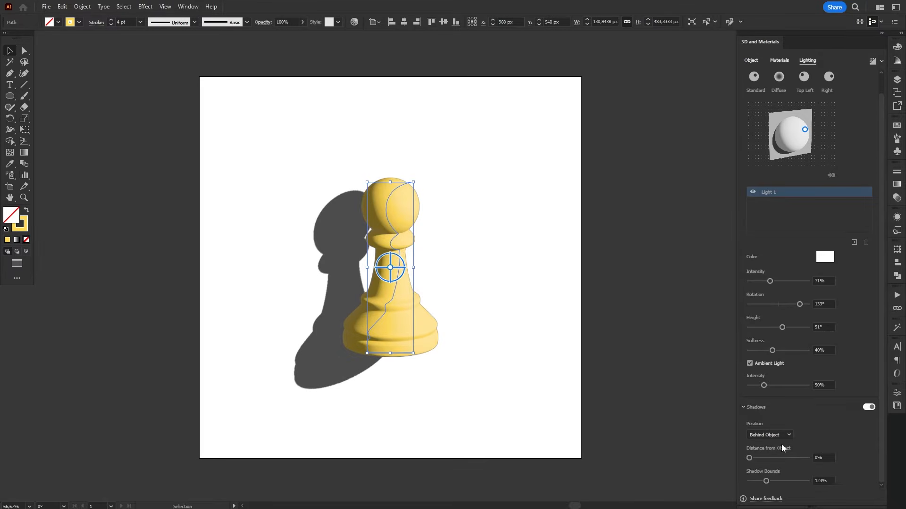
{"action": "left_click", "coordinate": [784, 436]}
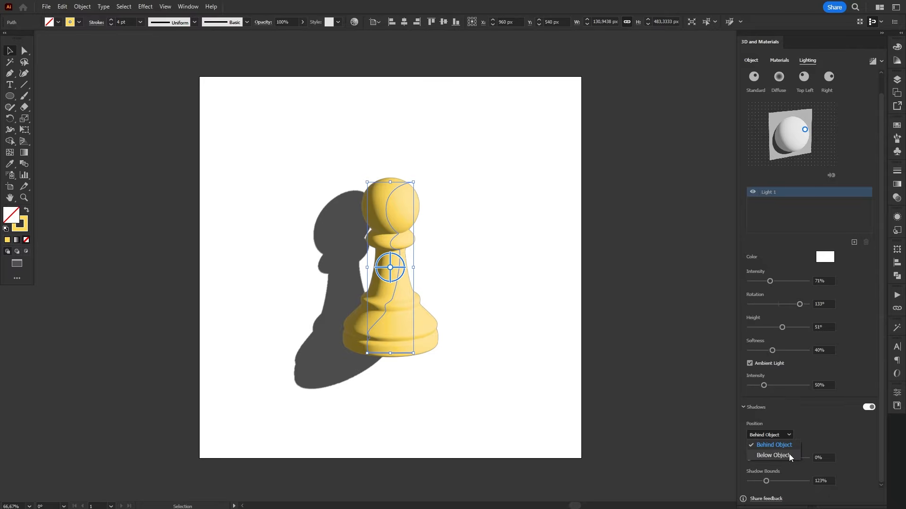
{"action": "left_click", "coordinate": [789, 455]}
{"action": "left_click", "coordinate": [783, 437]}
{"action": "left_click", "coordinate": [782, 447]}
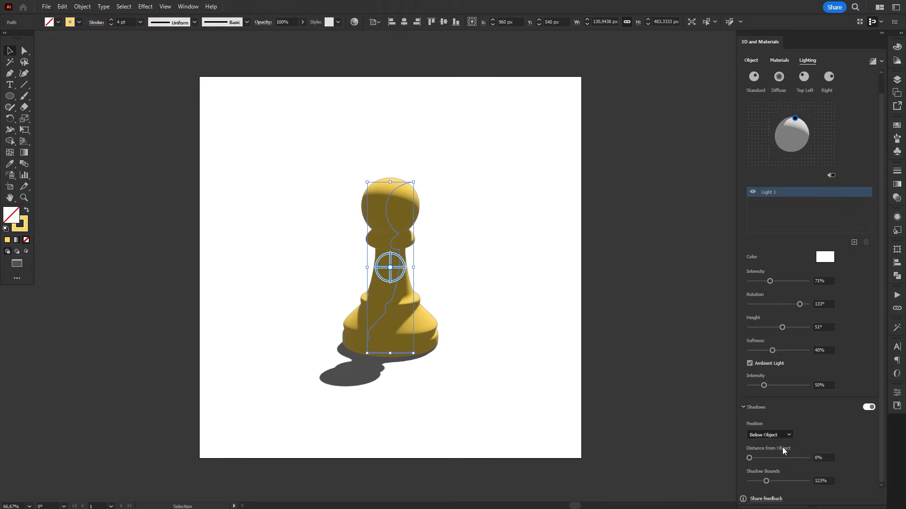
{"action": "left_click", "coordinate": [782, 436]}
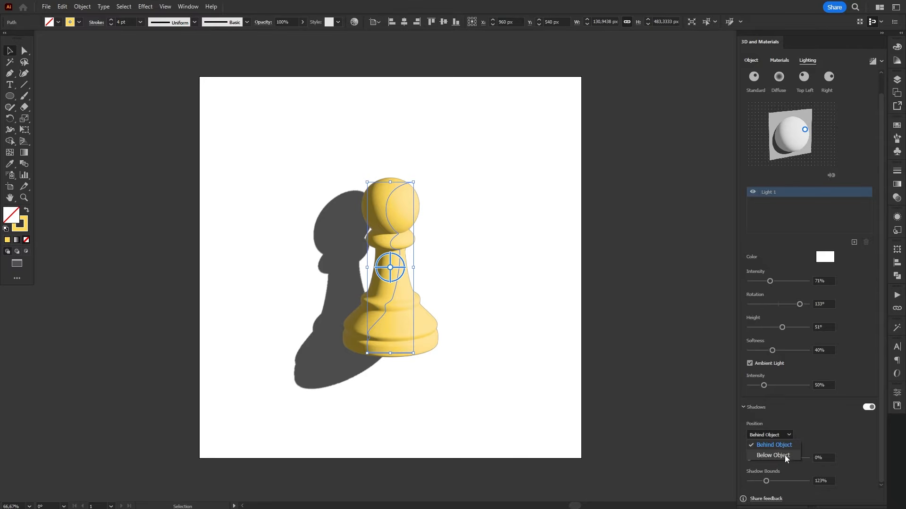
{"action": "left_click", "coordinate": [785, 455]}
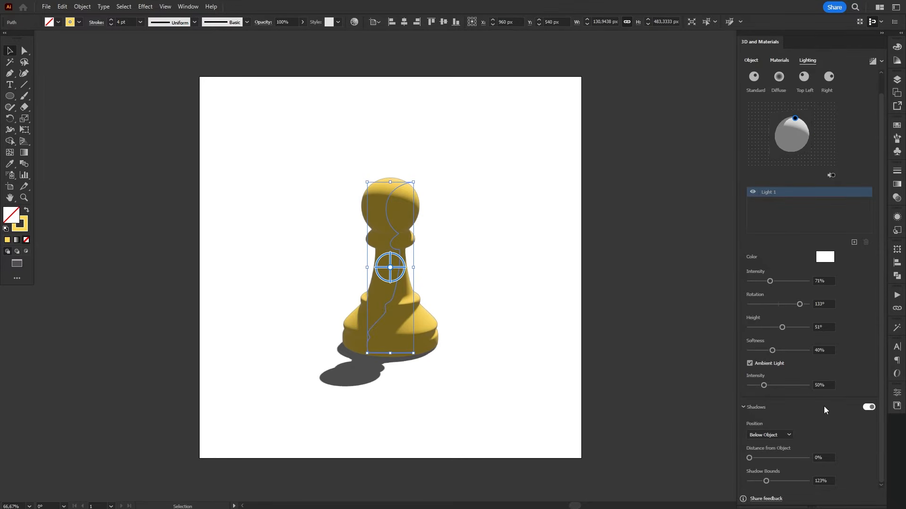
- Set Light 1's rotation to 25°, try shadow bounds of 80% and set them to 400%
{"action": "left_click_drag", "start_coordinate": [749, 457], "coordinate": [766, 482]}
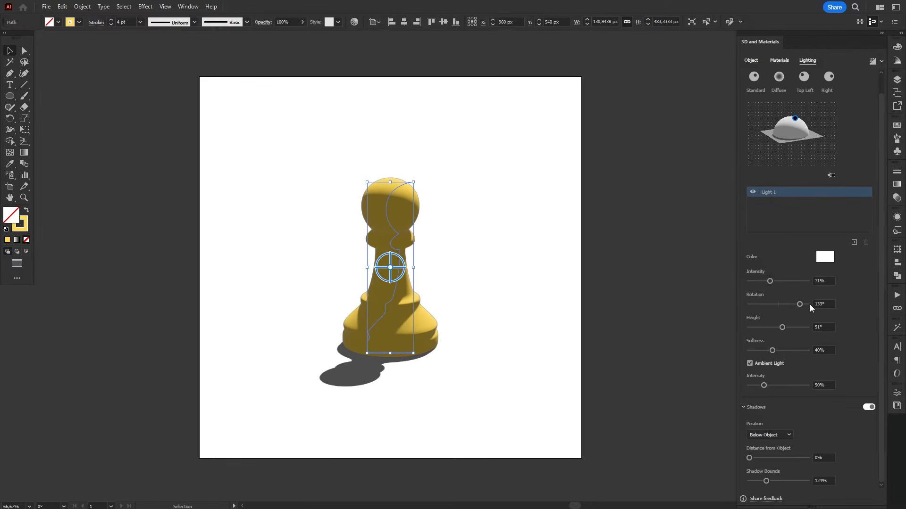
{"action": "left_click_drag", "start_coordinate": [800, 304], "coordinate": [781, 309]}
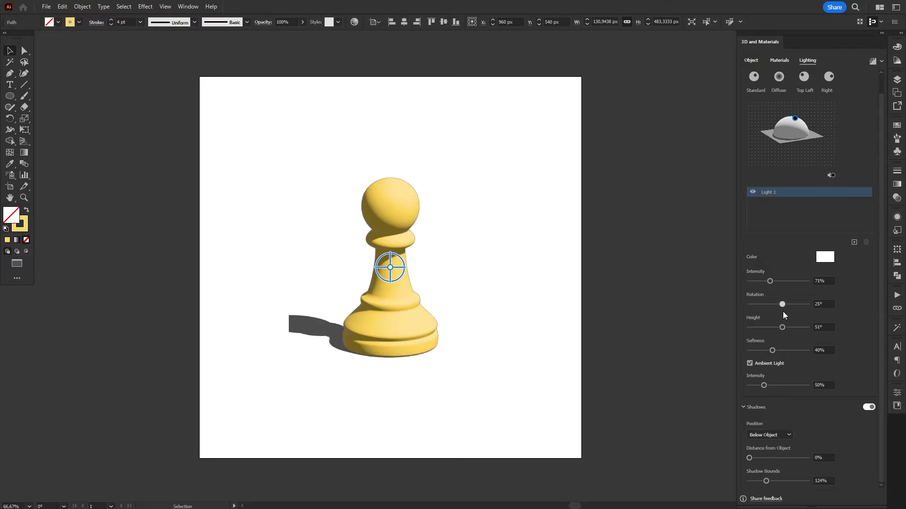
{"action": "mouse_move", "coordinate": [766, 482]}
{"action": "left_mouse_down"}
{"action": "mouse_move", "coordinate": [777, 483]}
{"action": "mouse_move", "coordinate": [759, 481]}
{"action": "left_mouse_up"}
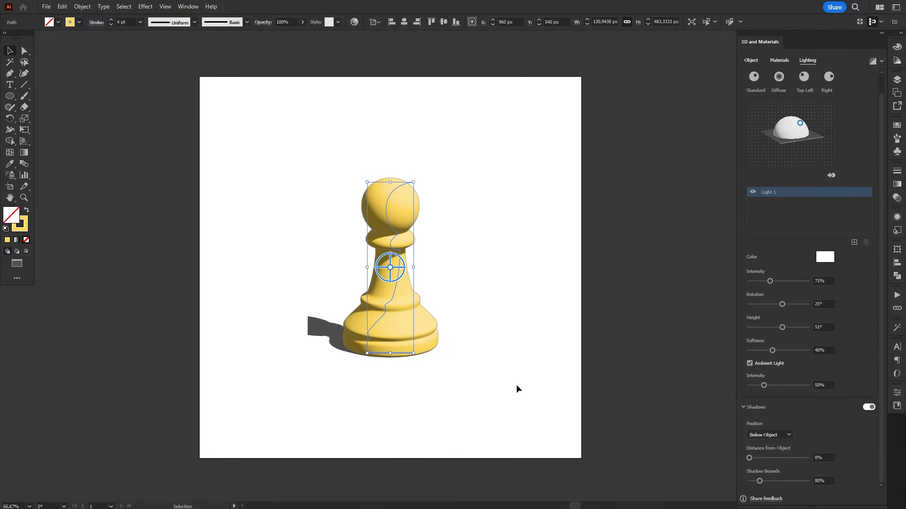
{"action": "left_click_drag", "start_coordinate": [760, 481], "coordinate": [801, 482]}
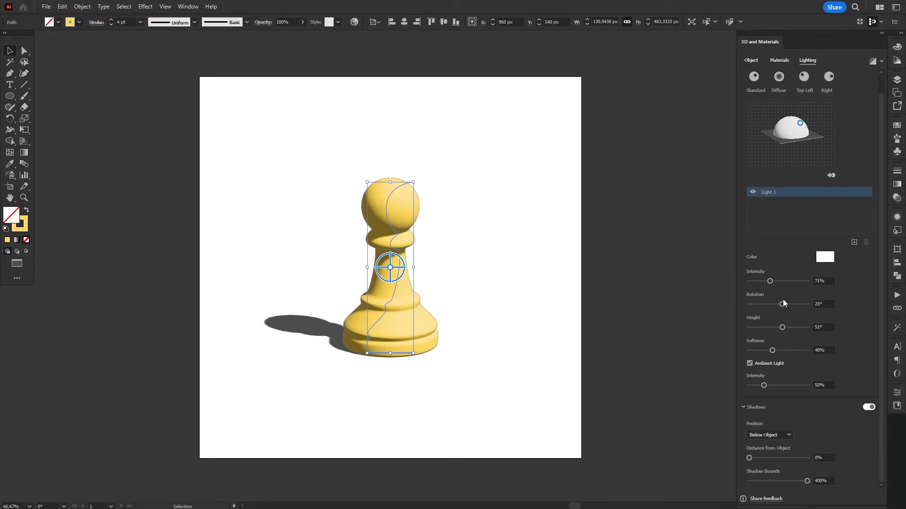
- Set Light 1's rotation to 19° and height to 44°, try 85% softness and lower it to 15%
{"action": "left_click_drag", "start_coordinate": [782, 305], "coordinate": [776, 352]}
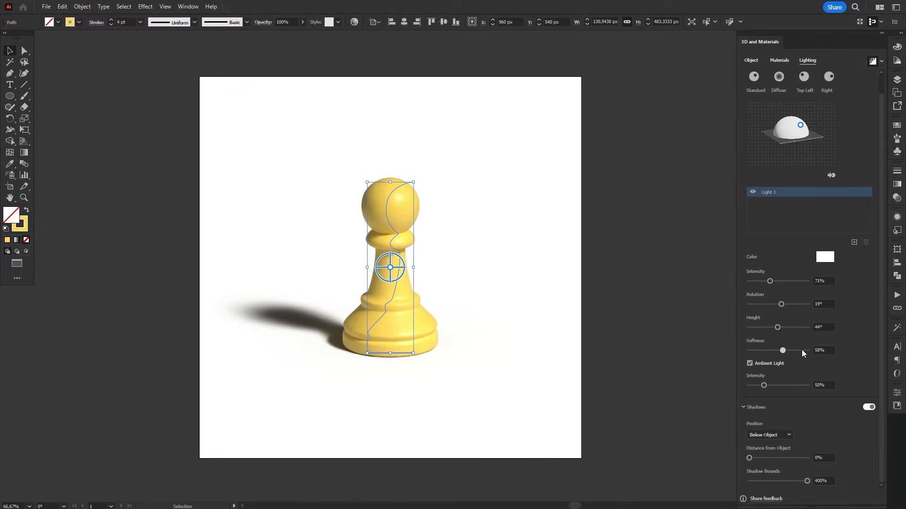
{"action": "left_click_drag", "start_coordinate": [802, 350], "coordinate": [799, 350]}
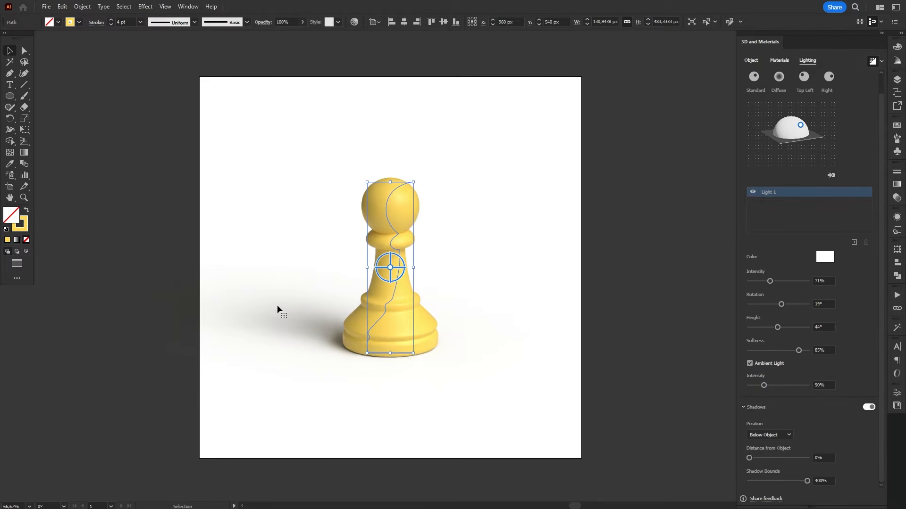
{"action": "left_click", "coordinate": [758, 351]}
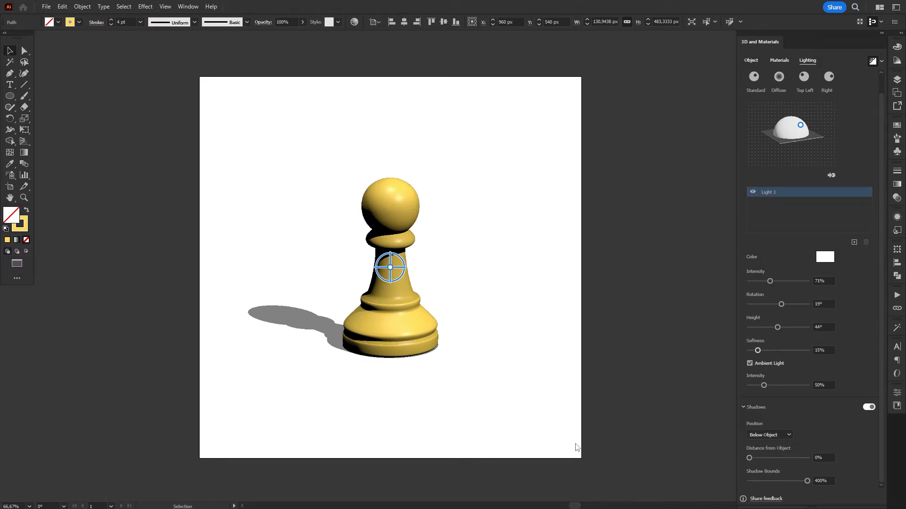
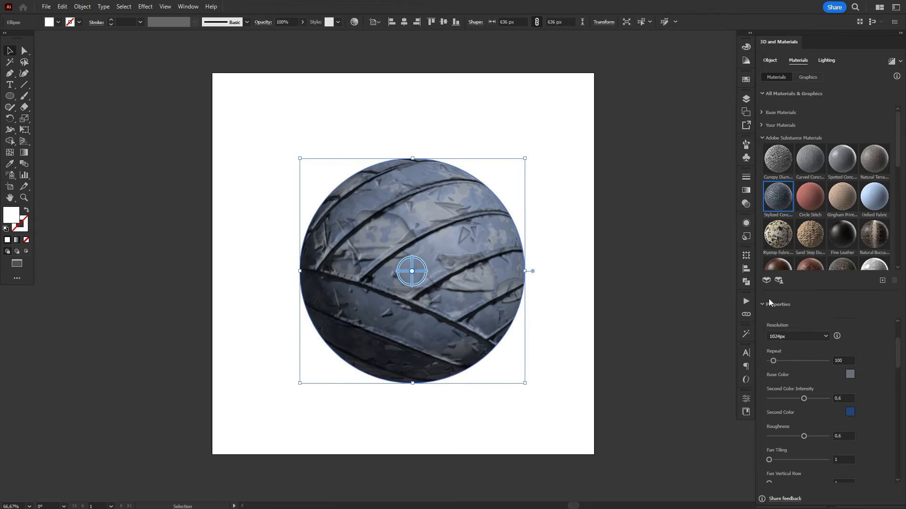
- Check the resolution options of the sphere's material, try a Repeat of 575 and set it to 295
{"action": "left_click", "coordinate": [825, 337]}
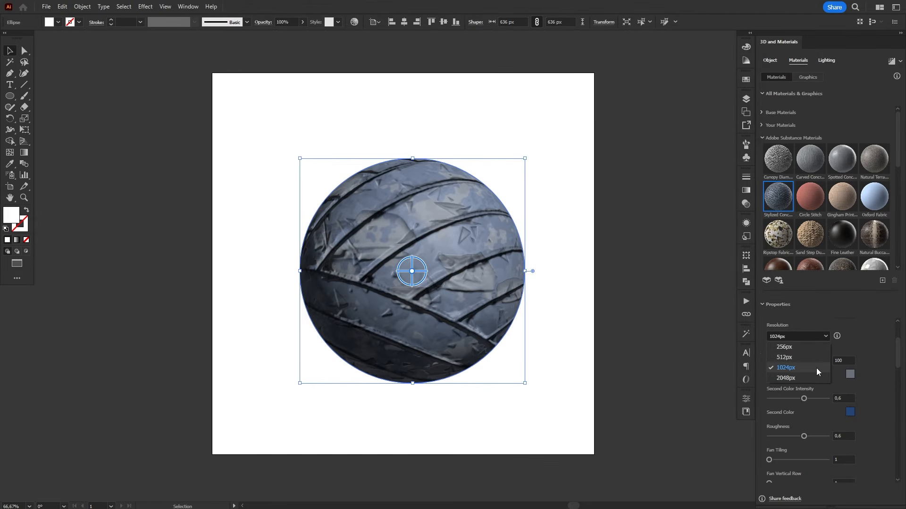
{"action": "left_click", "coordinate": [825, 336]}
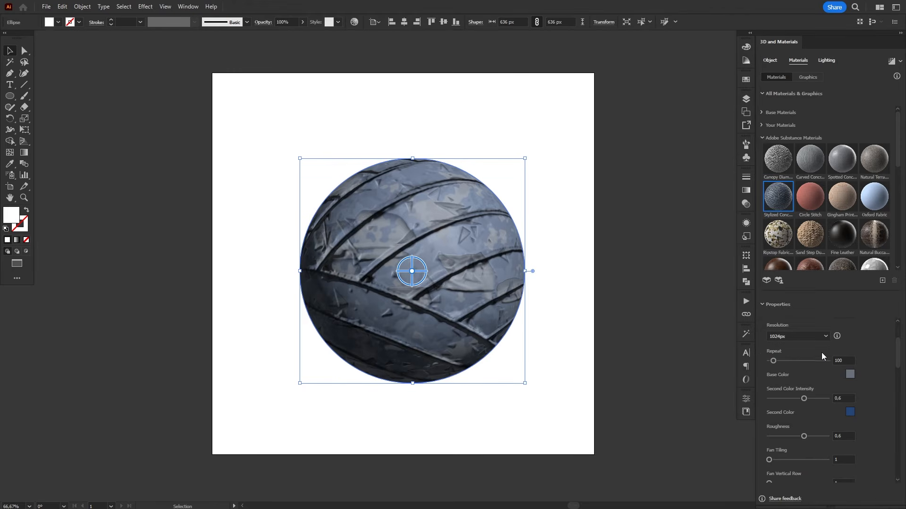
{"action": "left_click_drag", "start_coordinate": [773, 363], "coordinate": [801, 364]}
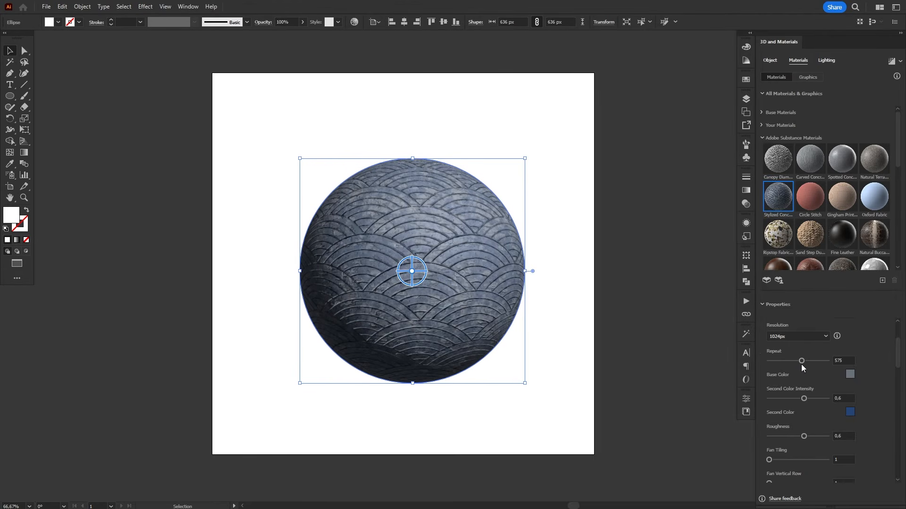
{"action": "left_click", "coordinate": [785, 361]}
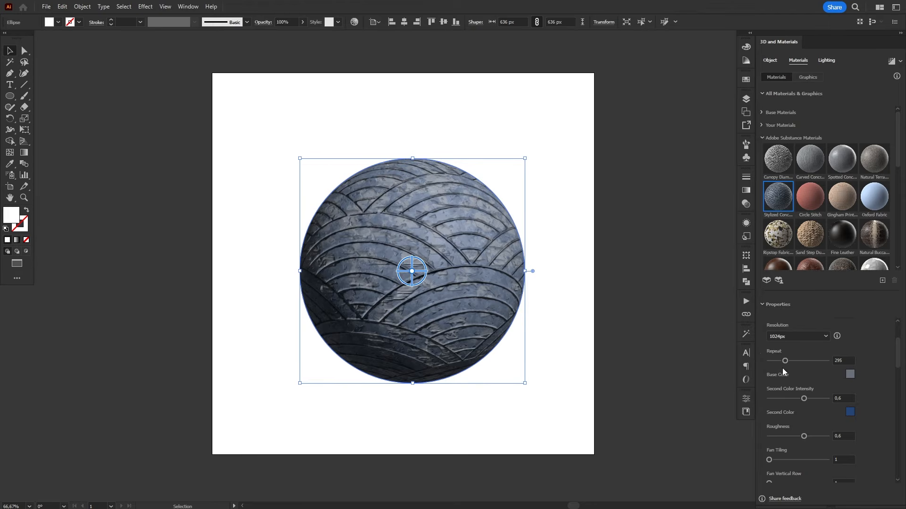
- Try a Normal Intensity of 0.79 on the sphere's material and set it to 0.52
{"action": "left_click_drag", "start_coordinate": [897, 353], "coordinate": [892, 434]}
{"action": "scroll", "coordinate": [892, 437], "scroll_direction": "down", "scroll_amount": 1}
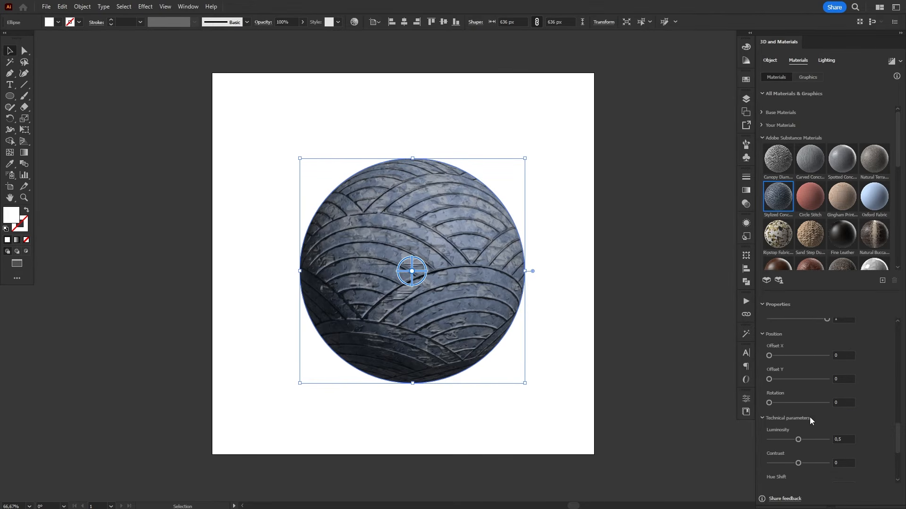
{"action": "left_click_drag", "start_coordinate": [898, 434], "coordinate": [899, 459]}
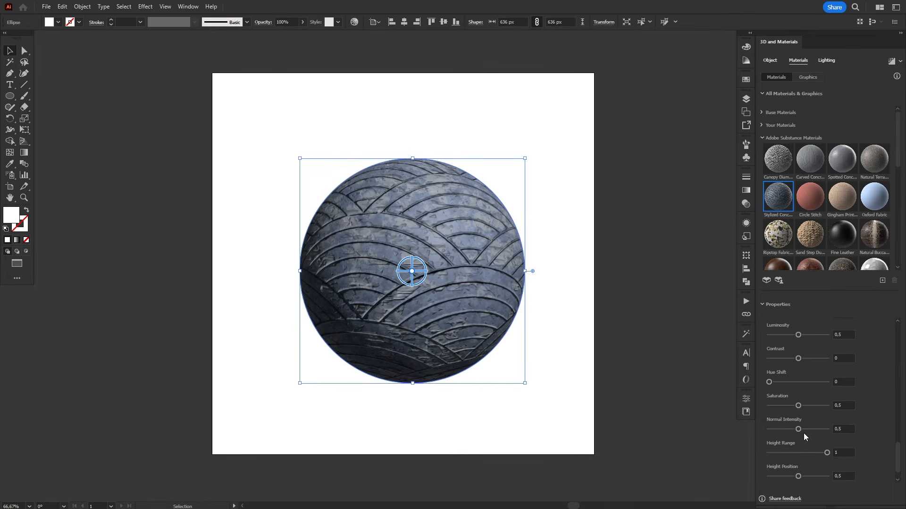
{"action": "left_click_drag", "start_coordinate": [798, 430], "coordinate": [788, 434]}
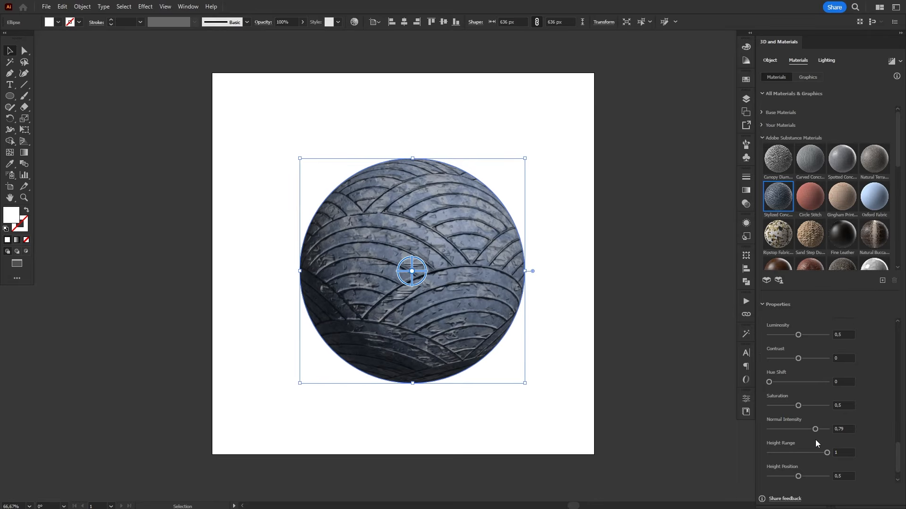
{"action": "left_click", "coordinate": [799, 431]}
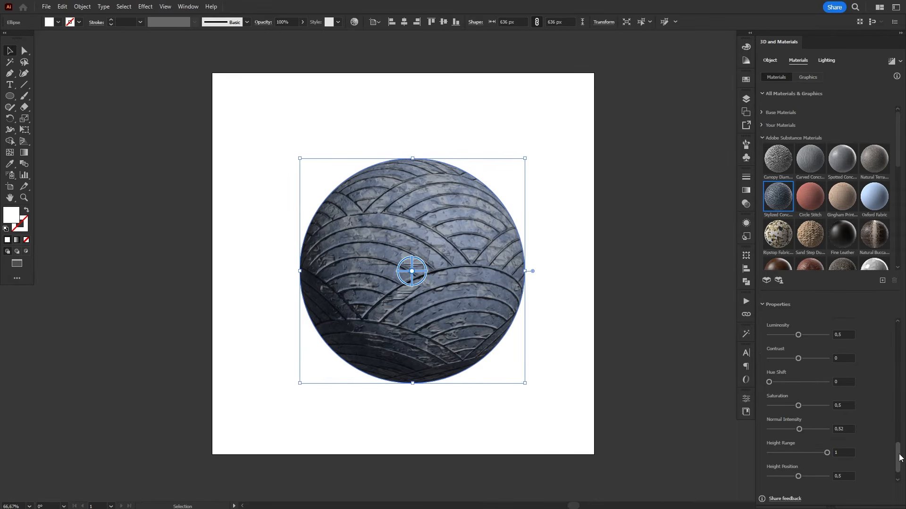
- Try other hue shift and saturation values on the sphere's material, and set Offset X to 317 and Offset Y to 260
{"action": "scroll", "coordinate": [900, 455], "scroll_direction": "up", "scroll_amount": 1}
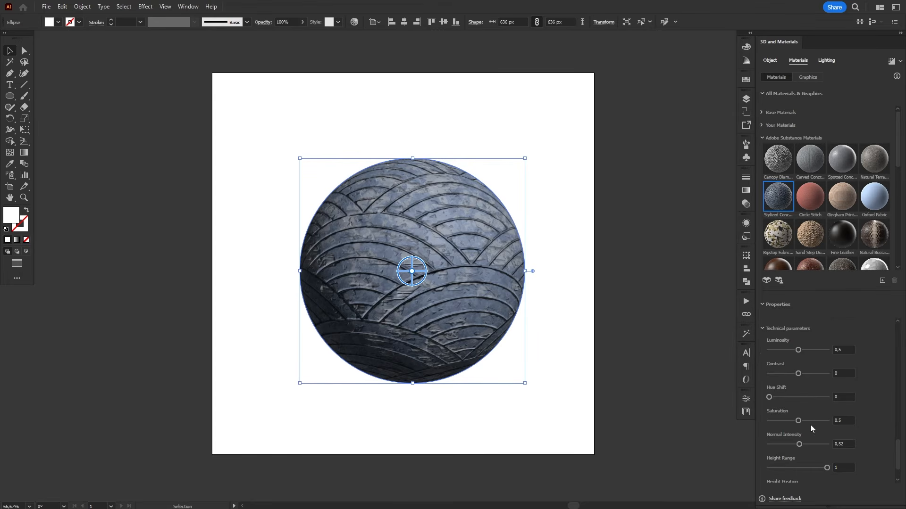
{"action": "left_click_drag", "start_coordinate": [770, 399], "coordinate": [769, 398]}
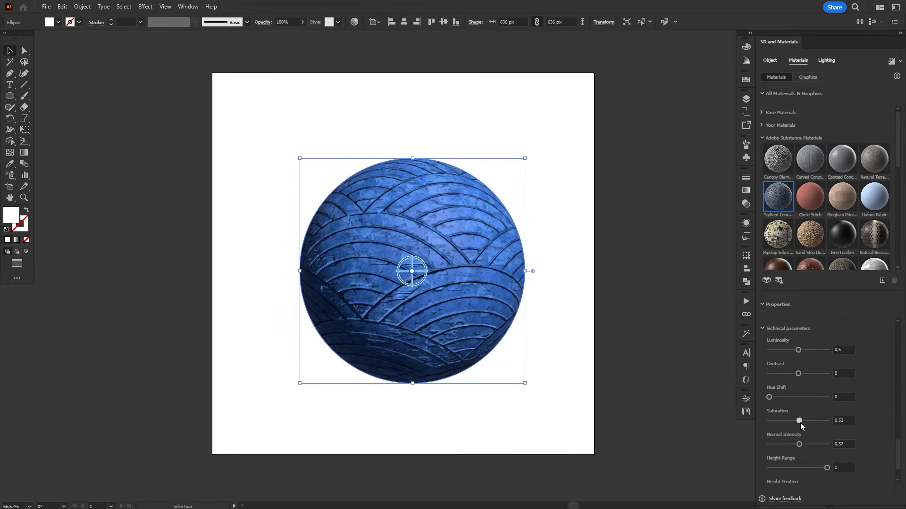
{"action": "left_click_drag", "start_coordinate": [900, 460], "coordinate": [901, 438]}
{"action": "left_click_drag", "start_coordinate": [769, 380], "coordinate": [765, 430]}
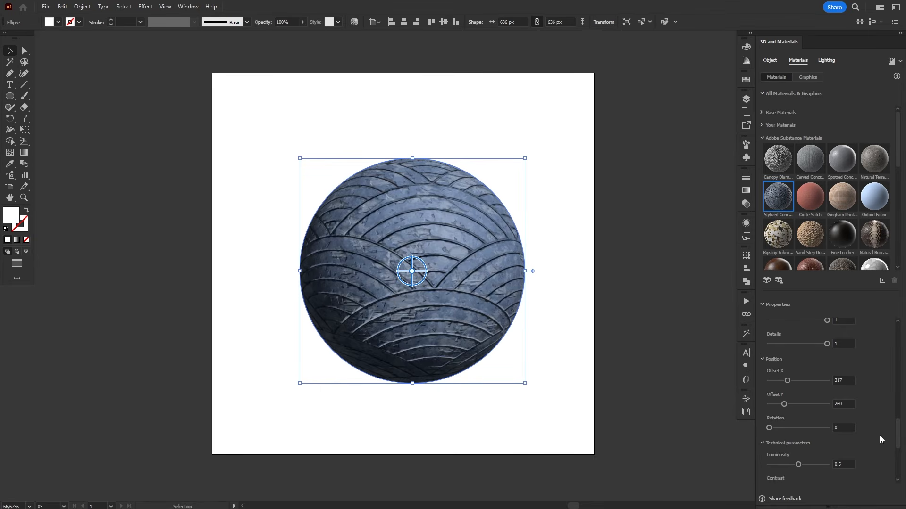
- Try different roughness levels on the sphere's material and set Roughness to 0.32
{"action": "left_click_drag", "start_coordinate": [898, 432], "coordinate": [900, 371]}
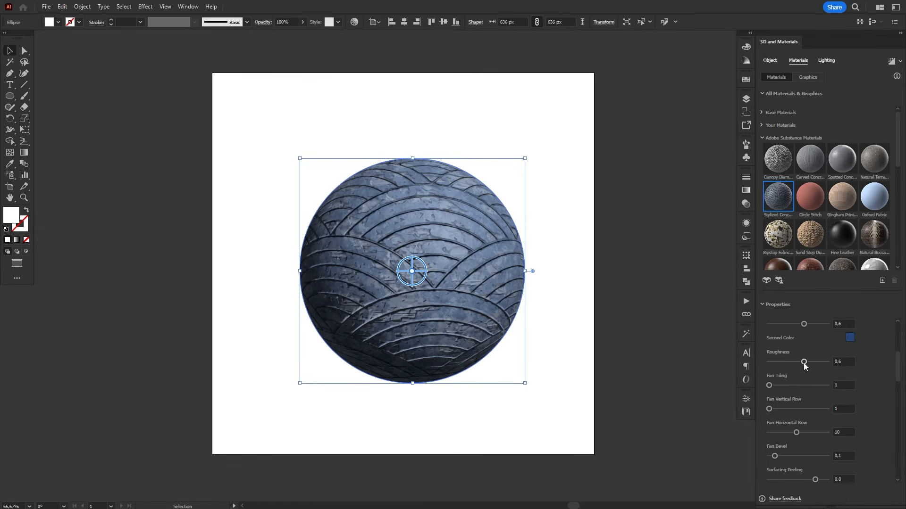
{"action": "left_click_drag", "start_coordinate": [804, 362], "coordinate": [789, 362]}
{"action": "left_click_drag", "start_coordinate": [773, 363], "coordinate": [782, 366]}
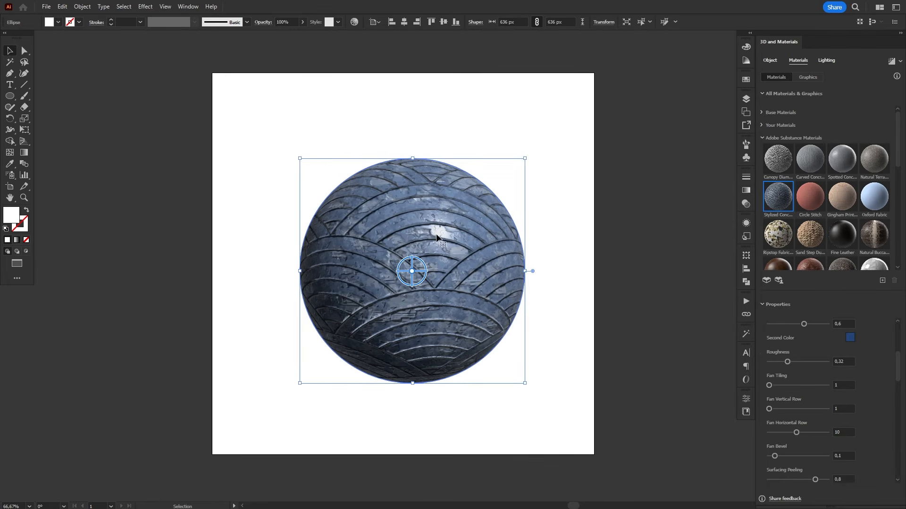
{"action": "scroll", "coordinate": [438, 235], "scroll_direction": "up", "scroll_amount": 2}
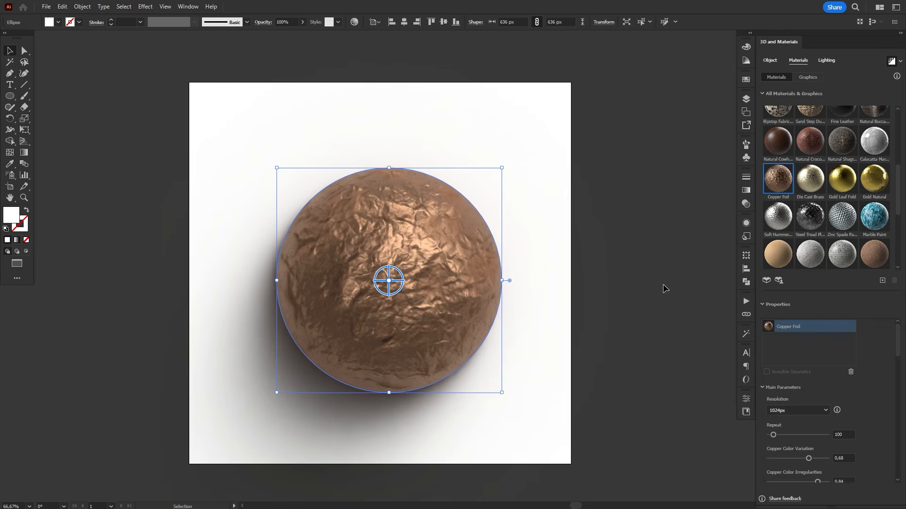
- Set the Repeat of the sphere's Copper Foil material to 223 and lower its Copper Roughness
{"action": "scroll", "coordinate": [834, 416], "scroll_direction": "down", "scroll_amount": 2}
{"action": "left_click_drag", "start_coordinate": [773, 385], "coordinate": [780, 385]}
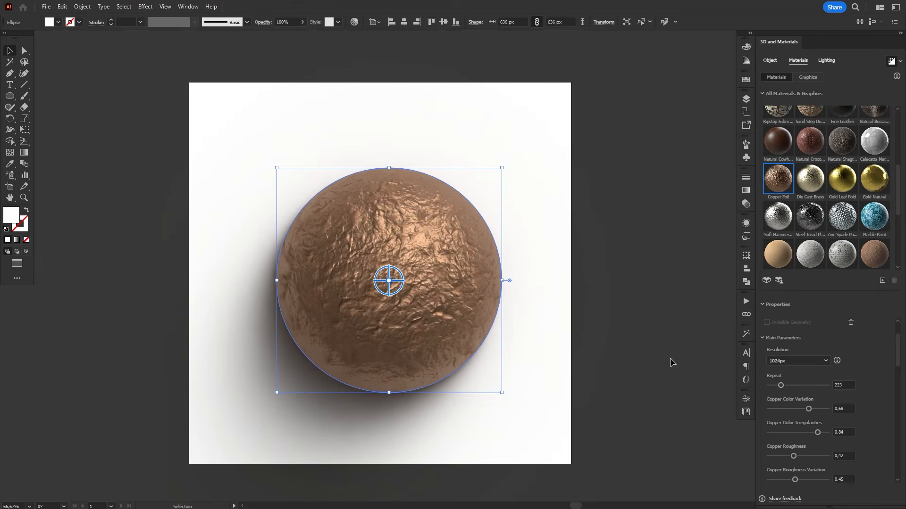
{"action": "left_click", "coordinate": [779, 455]}
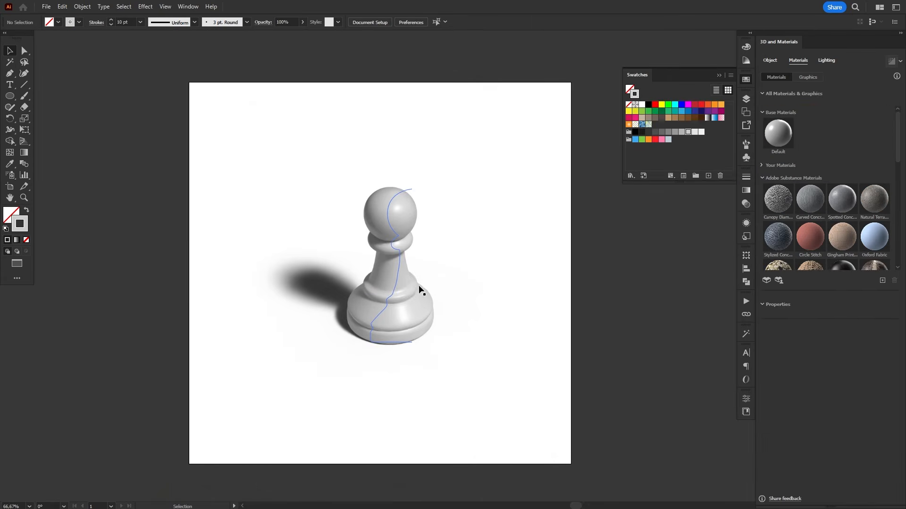
- Apply the multicoloured pattern swatch to the pawn's stroke as its surface graphic
{"action": "left_click", "coordinate": [649, 124]}
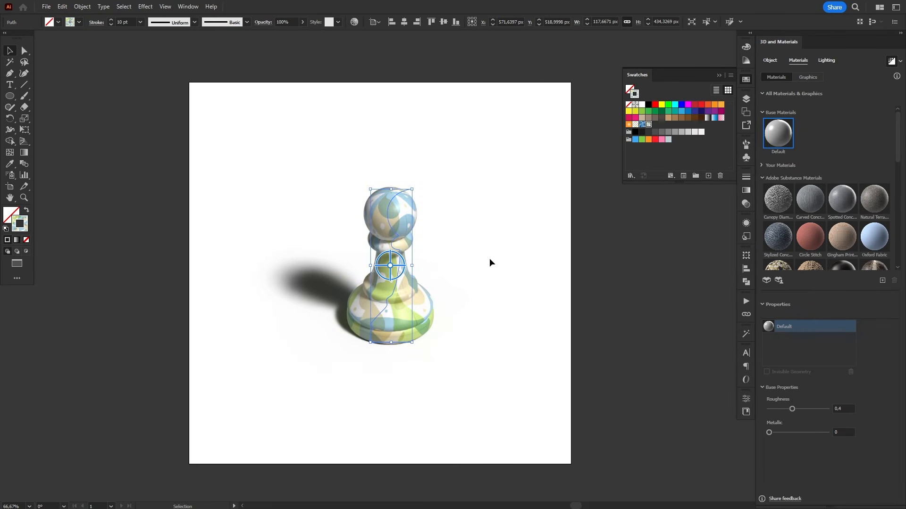
- Switch to the browser, look through the ambientCG materials, open Marble 016 and download its 2K-JPG archive
{"action": "middle_click", "coordinate": [864, 129]}
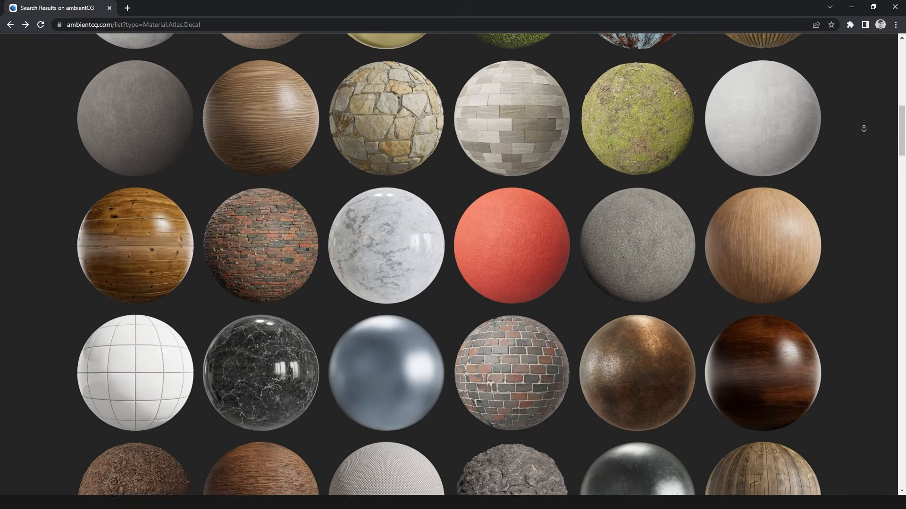
{"action": "middle_click", "coordinate": [864, 128]}
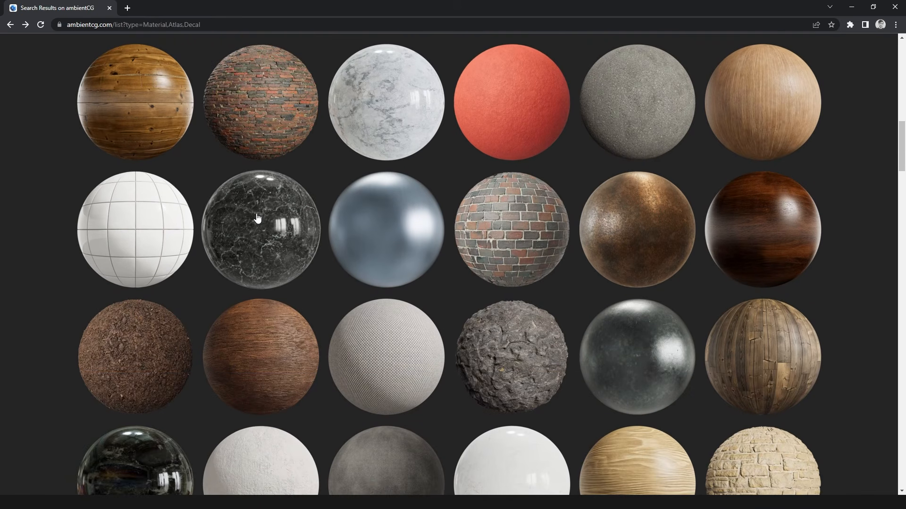
{"action": "right_click", "coordinate": [264, 226]}
{"action": "left_click", "coordinate": [264, 225]}
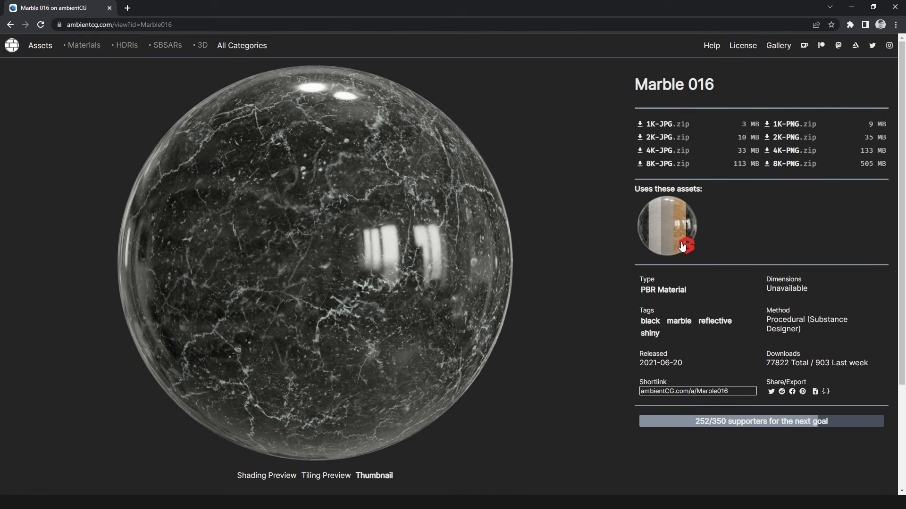
{"action": "left_click", "coordinate": [711, 138]}
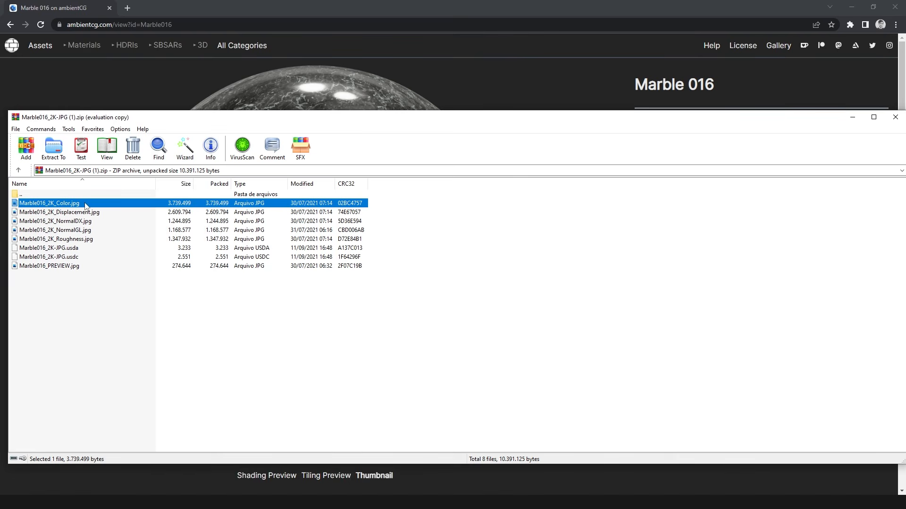
- Place Marble016_2K_Color.jpg from the archive into the Illustrator document, shift it over the artboard and embed it
{"action": "left_click_drag", "start_coordinate": [73, 205], "coordinate": [132, 455]}
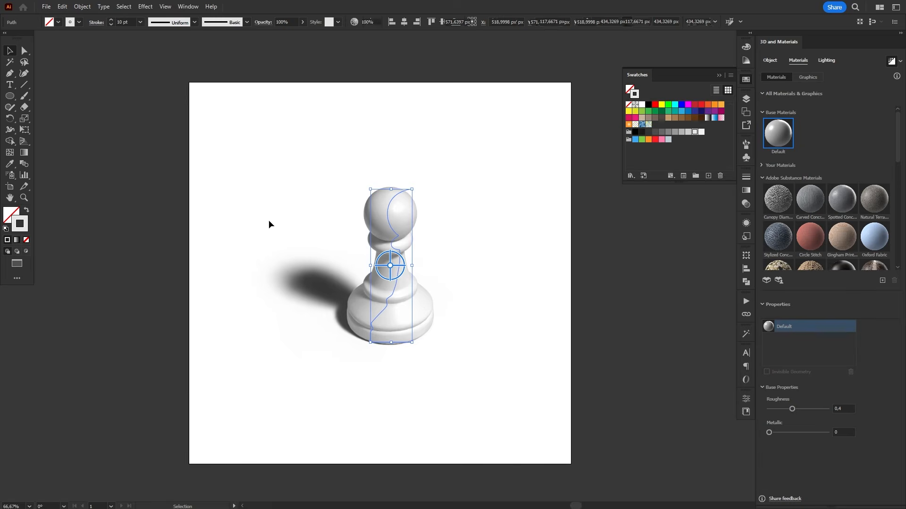
{"action": "left_click", "coordinate": [269, 225]}
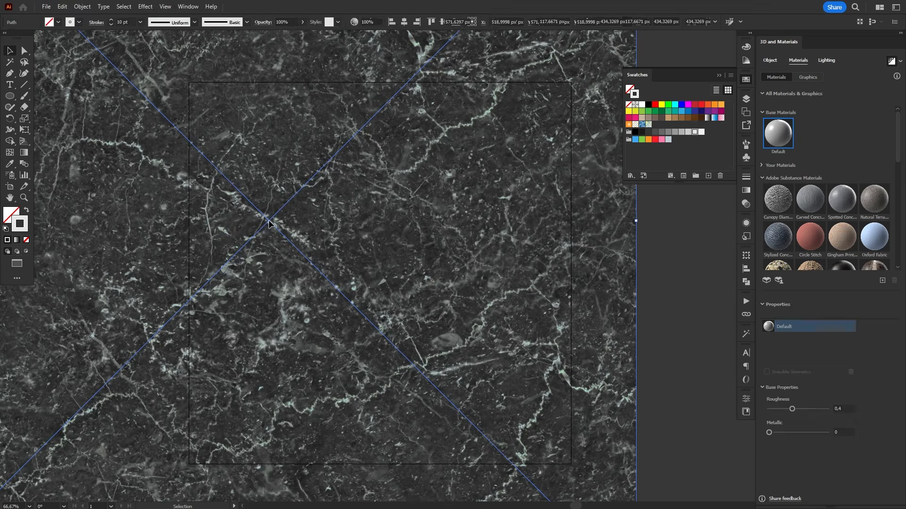
{"action": "key", "text": "ctrl+minus"}
{"action": "key", "text": "ctrl+minus"}
{"action": "key", "text": "ctrl+minus"}
{"action": "left_click_drag", "start_coordinate": [488, 207], "coordinate": [552, 268]}
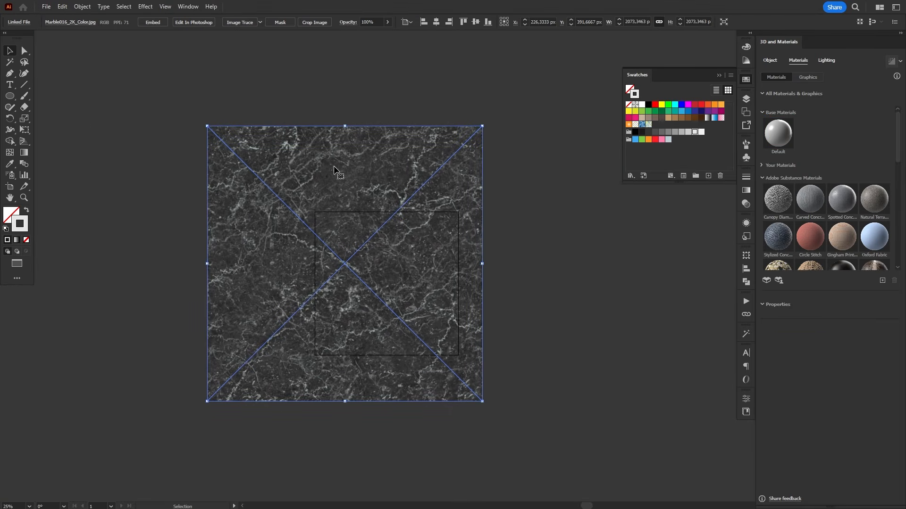
{"action": "left_click", "coordinate": [154, 24]}
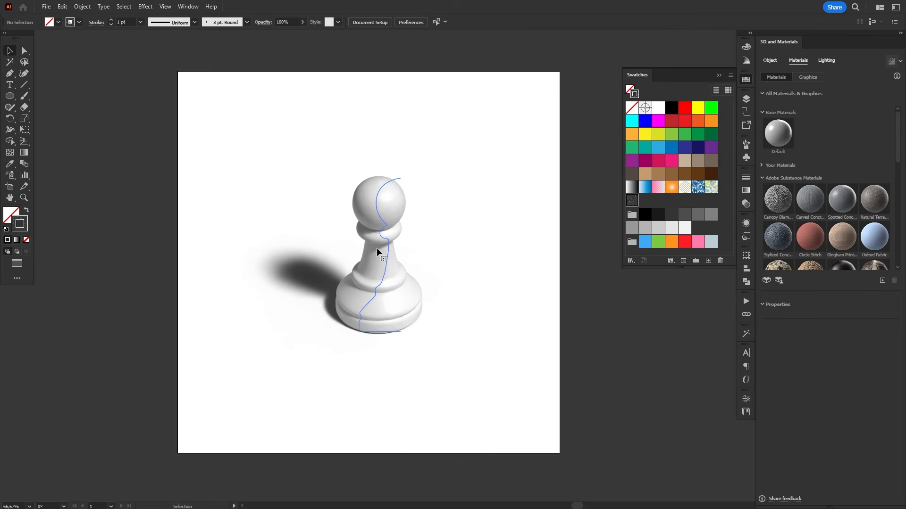
- Apply the dark marble pattern swatch to the pawn's stroke and put the swatches away
{"action": "left_click", "coordinate": [377, 248]}
{"action": "left_click", "coordinate": [629, 203]}
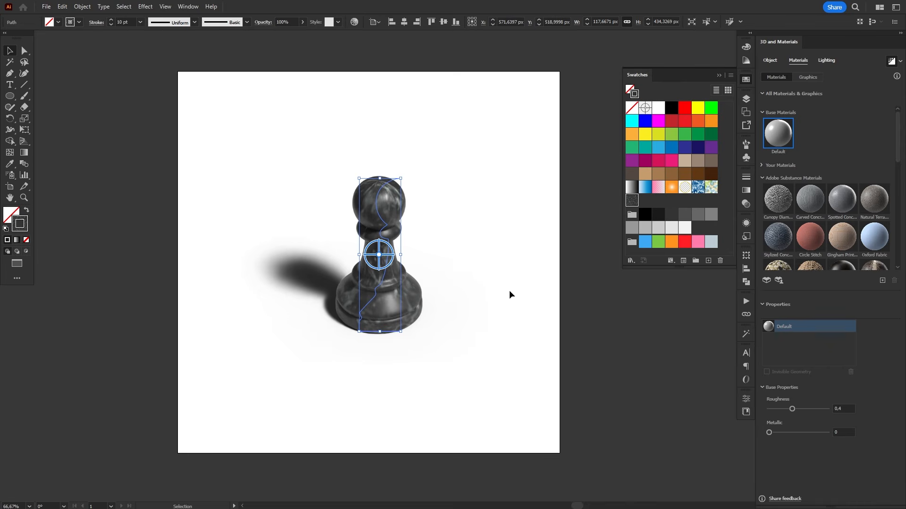
{"action": "left_click", "coordinate": [746, 79]}
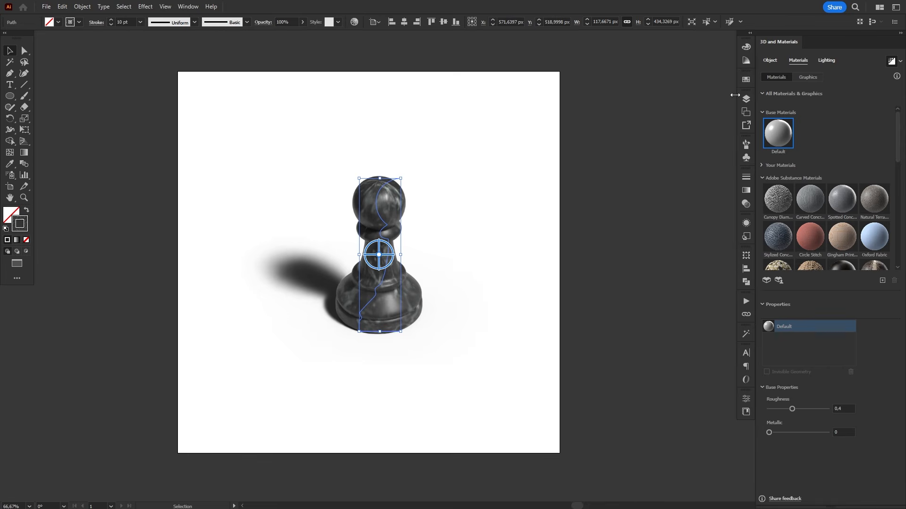
- Scale only the pawn's marble pattern uniformly to 30%, with Transform Objects off and Transform Patterns on
{"action": "key", "text": "s"}
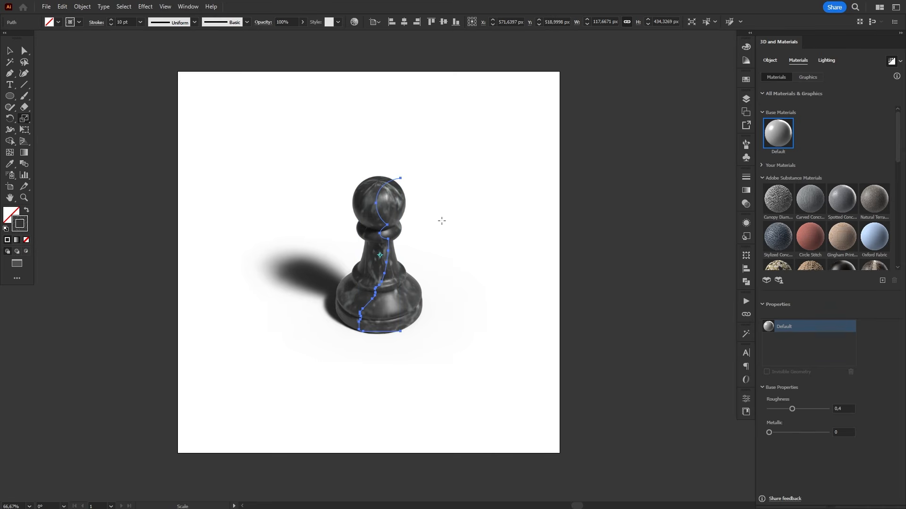
{"action": "key", "text": "Return"}
{"action": "left_click_drag", "start_coordinate": [338, 145], "coordinate": [254, 165]}
{"action": "left_click", "coordinate": [154, 293]}
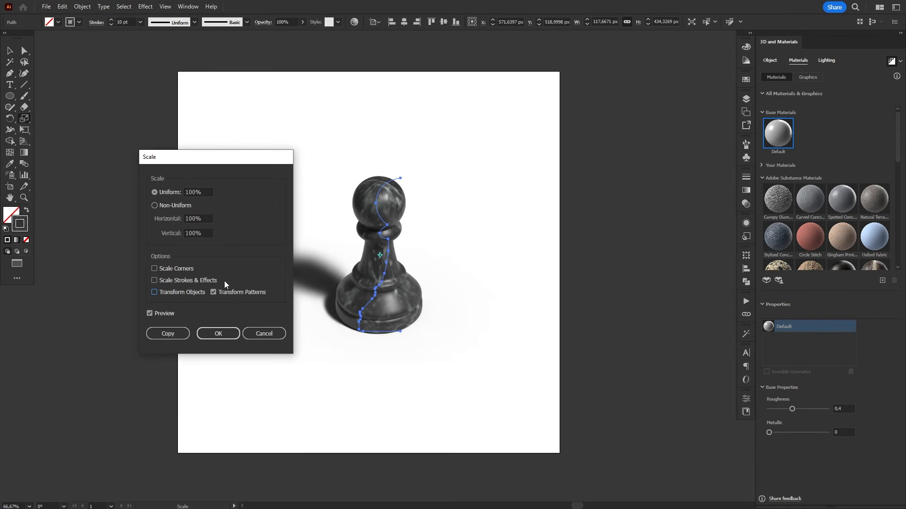
{"action": "left_click_drag", "start_coordinate": [211, 197], "coordinate": [166, 189]}
{"action": "type", "text": "30"}
{"action": "left_click", "coordinate": [211, 221]}
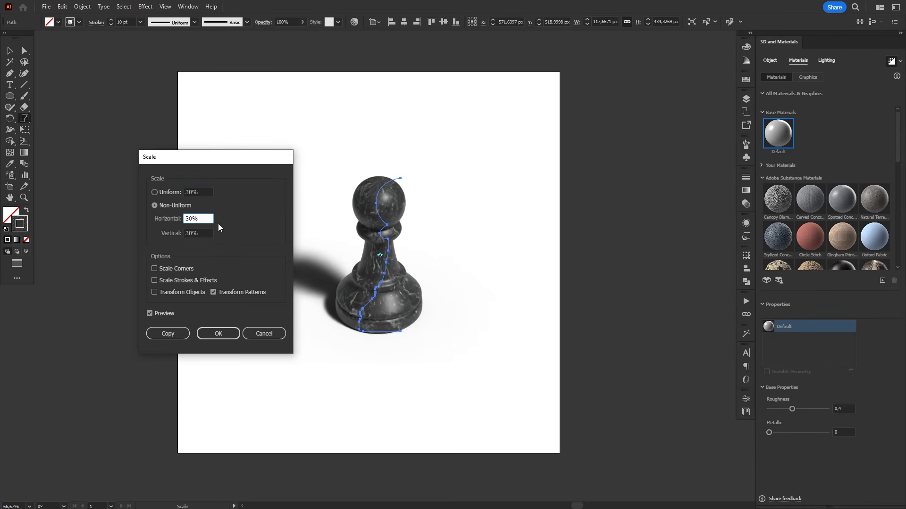
{"action": "left_click", "coordinate": [208, 191]}
{"action": "left_click", "coordinate": [218, 334]}
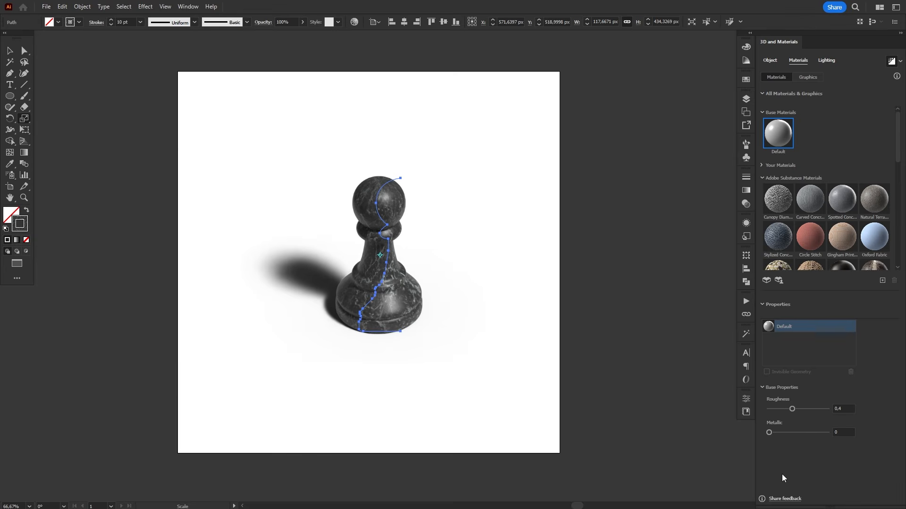
- Lower the Roughness of the marble pawn's default material slightly and deselect the pawn
{"action": "left_click_drag", "start_coordinate": [791, 409], "coordinate": [786, 409]}
{"action": "key", "text": "v"}
{"action": "left_click", "coordinate": [506, 189]}
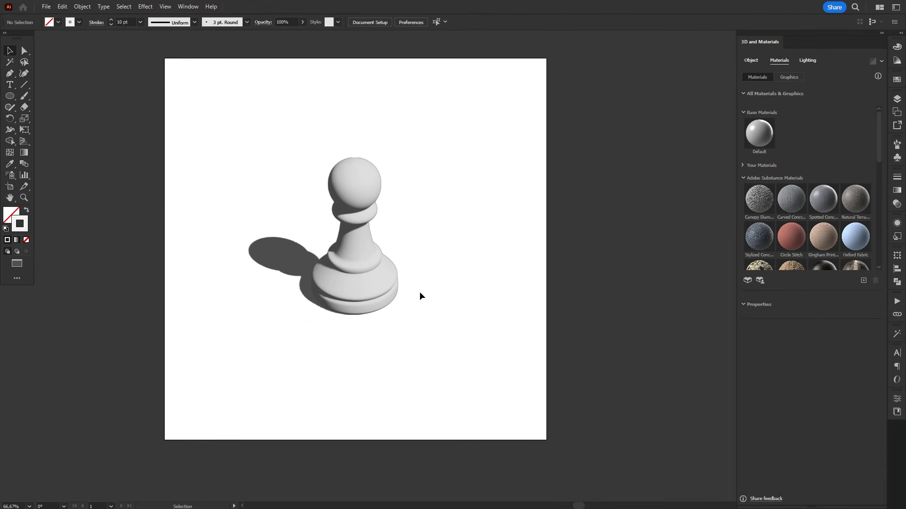
- Select the white pawn, render it as a wireframe and try rotating it in 3D
{"action": "left_click", "coordinate": [375, 274]}
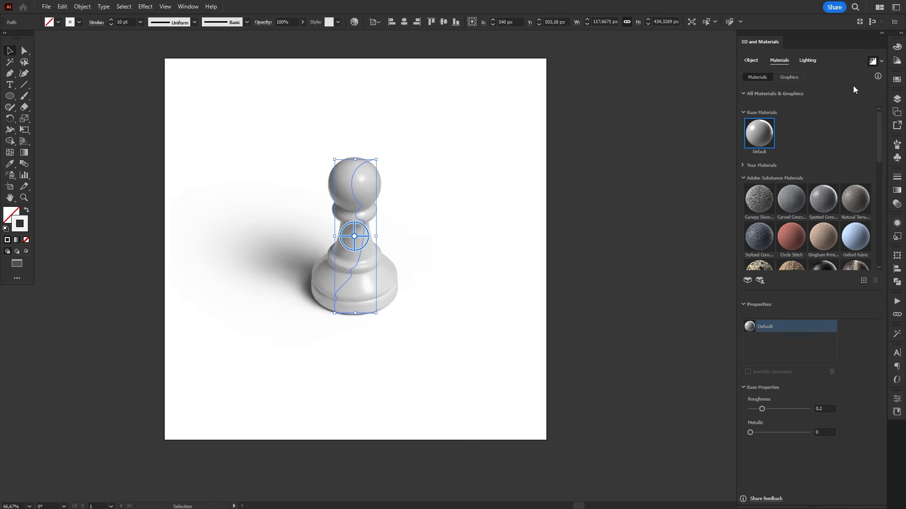
{"action": "left_click", "coordinate": [882, 61]}
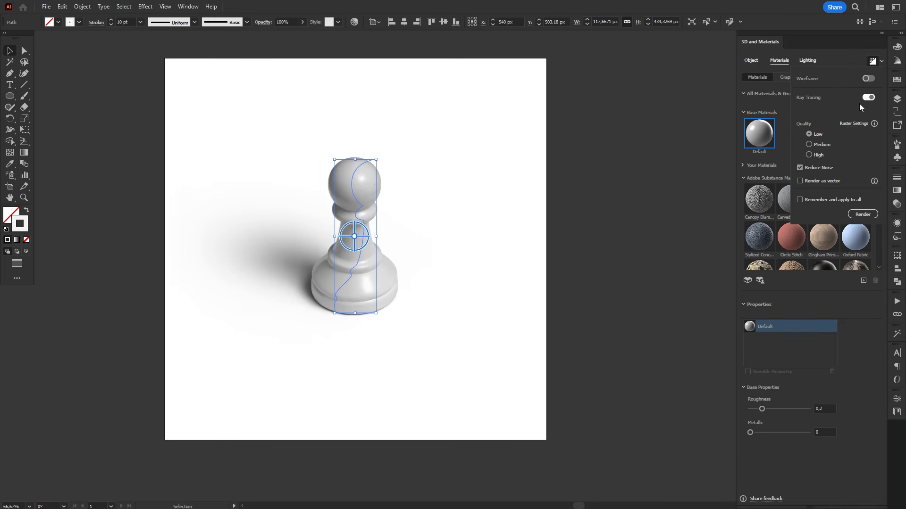
{"action": "left_click", "coordinate": [868, 79]}
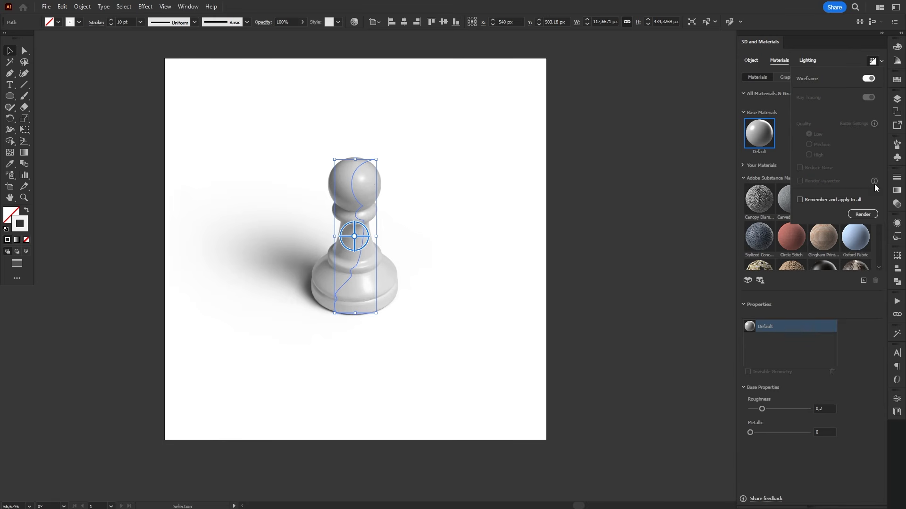
{"action": "left_click", "coordinate": [863, 215]}
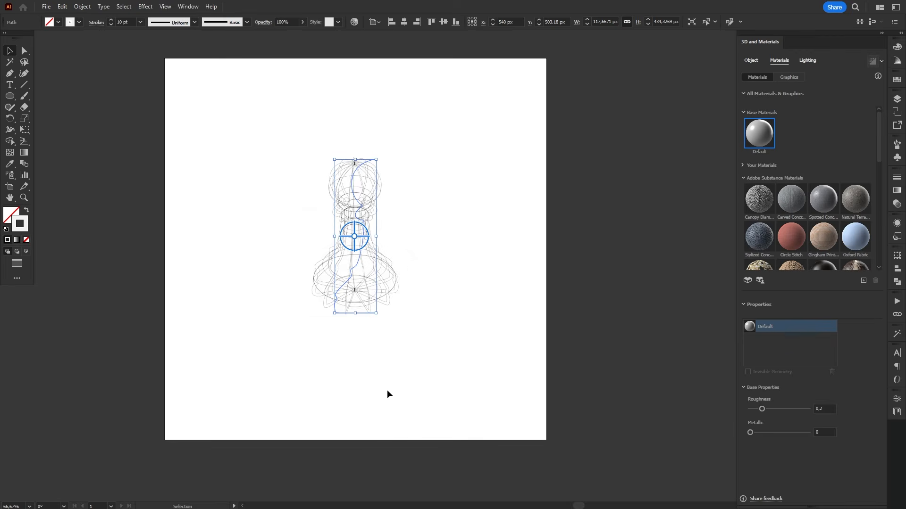
{"action": "left_click_drag", "start_coordinate": [356, 237], "coordinate": [376, 234]}
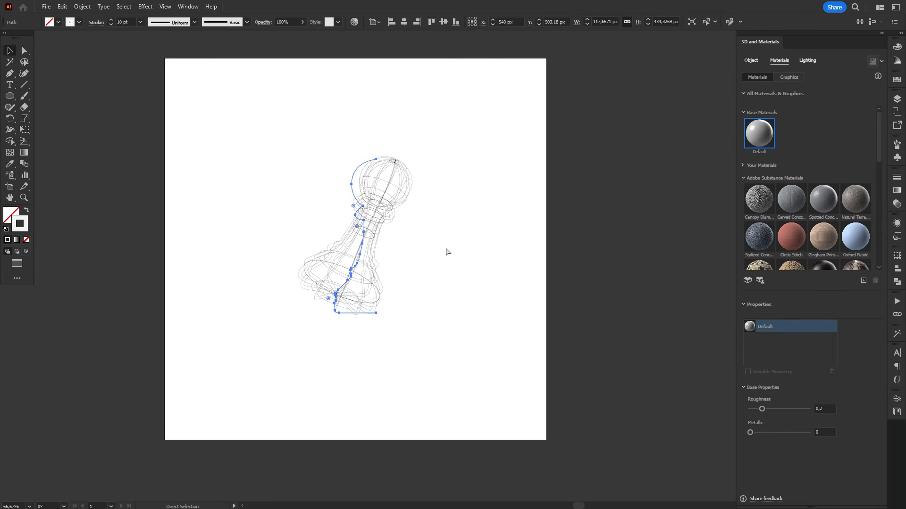
- Turn off the wireframe and render the pawn with ray tracing at Low quality and Reduce Noise on
{"action": "left_click", "coordinate": [881, 62]}
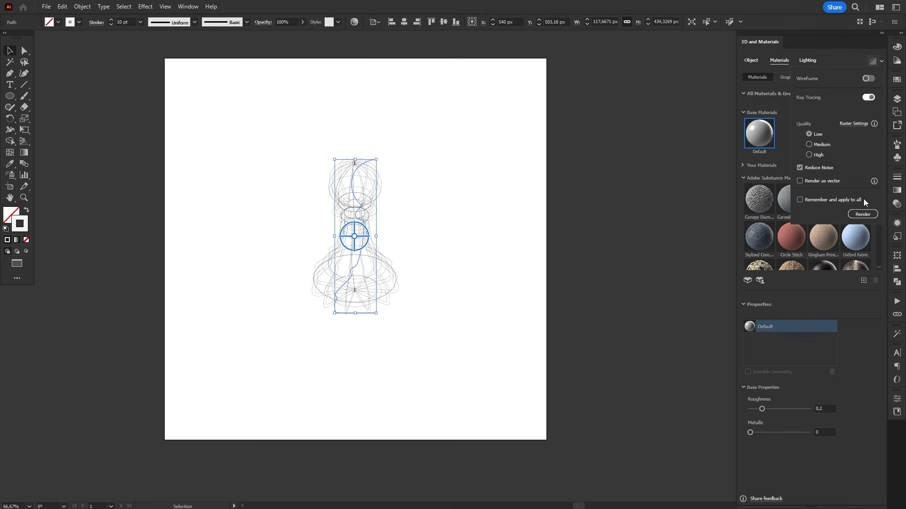
{"action": "left_click", "coordinate": [861, 210]}
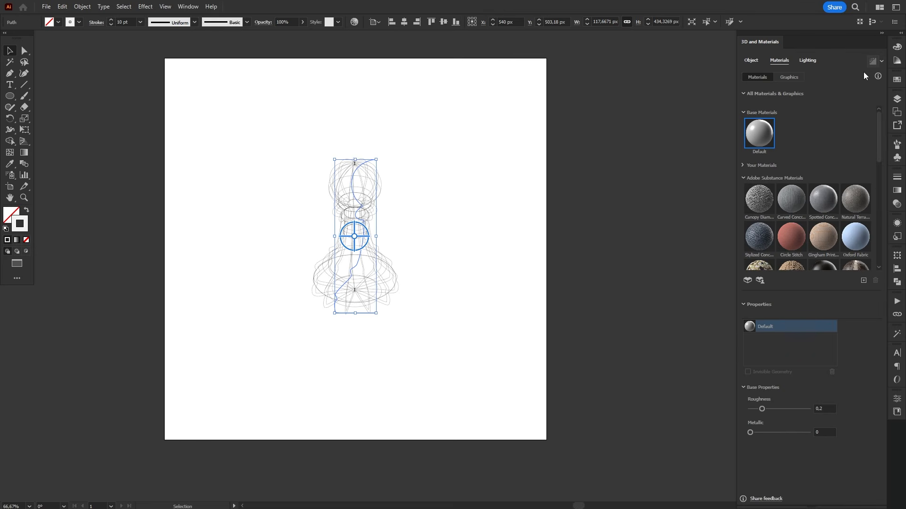
{"action": "left_click", "coordinate": [881, 62]}
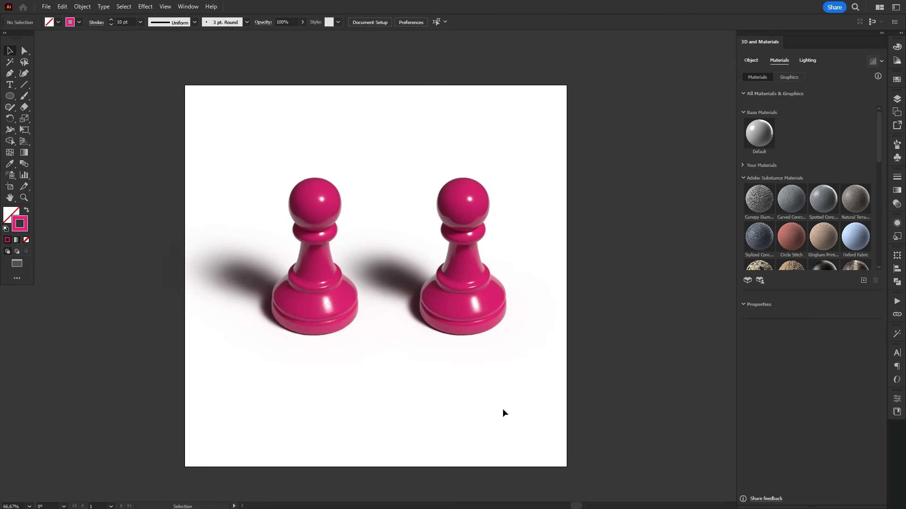
- Zoom in on the two magenta pawns to compare their rendering
{"action": "key", "text": "z"}
{"action": "left_click_drag", "start_coordinate": [380, 368], "coordinate": [451, 428]}
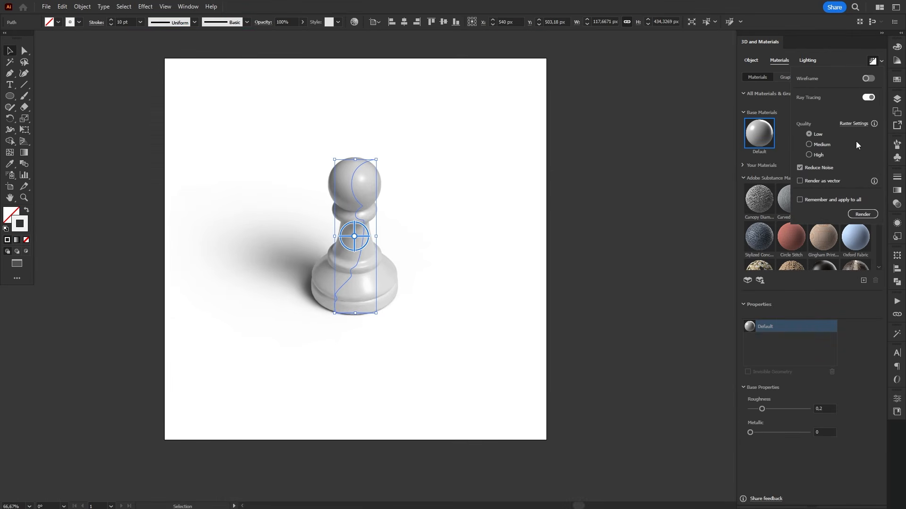
- Check the pawn document's raster effects resolution options, and set the rounded rectangle document's resolution to High (300 ppi)
{"action": "mouse_move", "coordinate": [876, 123]}
{"action": "left_click", "coordinate": [854, 124]}
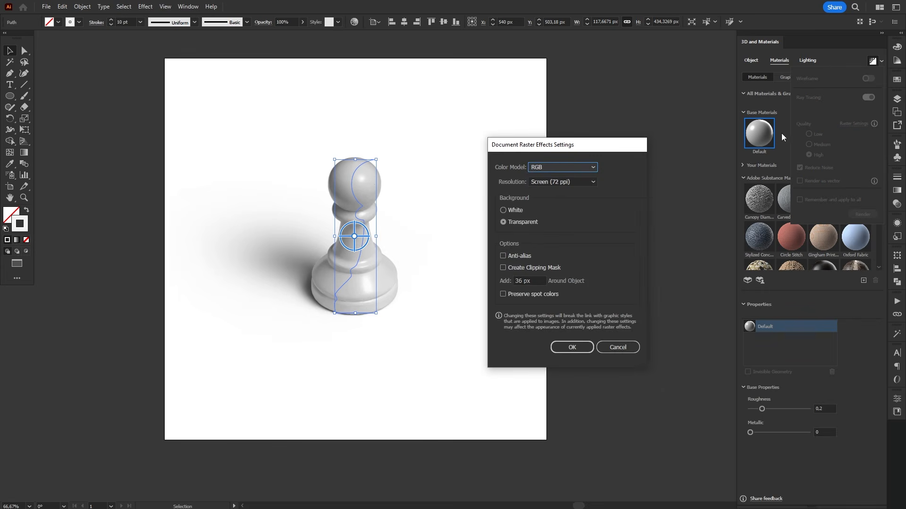
{"action": "left_click", "coordinate": [586, 179]}
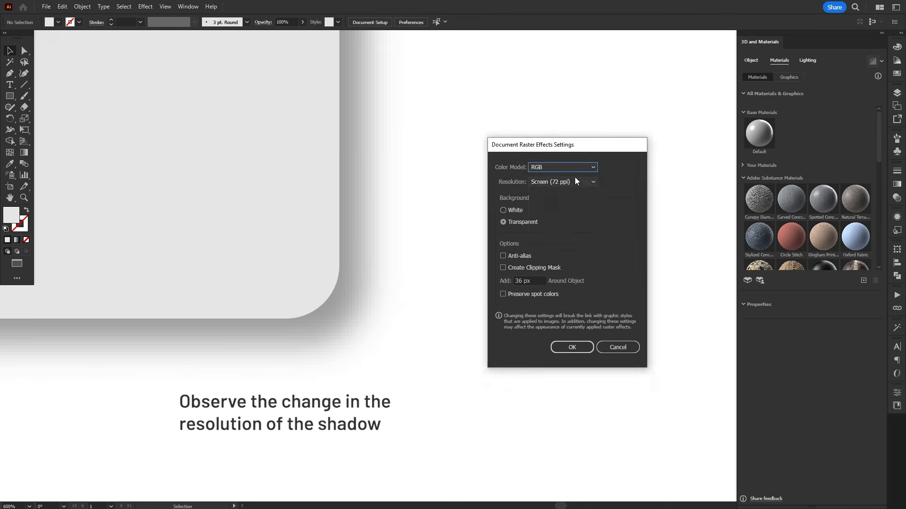
{"action": "left_click", "coordinate": [574, 180]}
{"action": "left_click", "coordinate": [564, 213]}
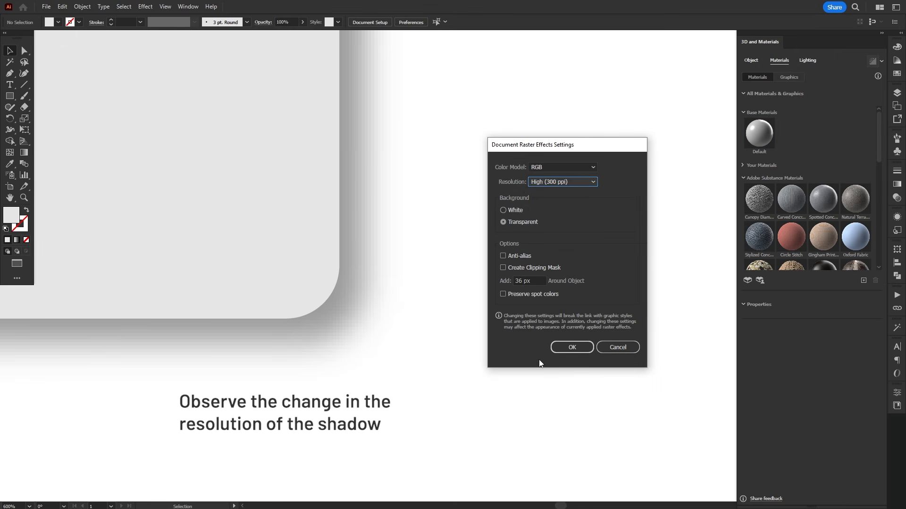
{"action": "left_click", "coordinate": [572, 348]}
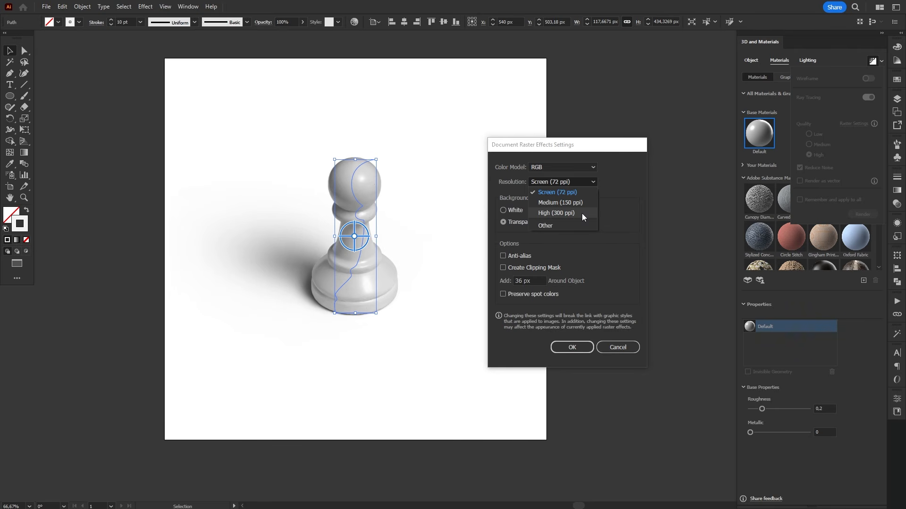
- Keep the pawn document's raster effects resolution at Screen (72 ppi) and accept the settings
{"action": "left_click", "coordinate": [606, 194]}
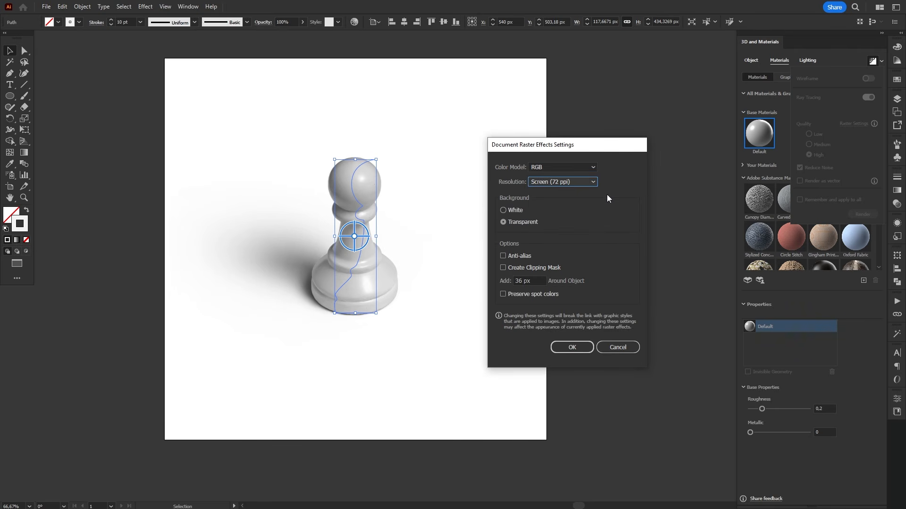
{"action": "left_click", "coordinate": [584, 344]}
- Toggle Reduce Noise off and back on in the pawn's render settings and enable Render as vector
{"action": "left_click", "coordinate": [813, 167]}
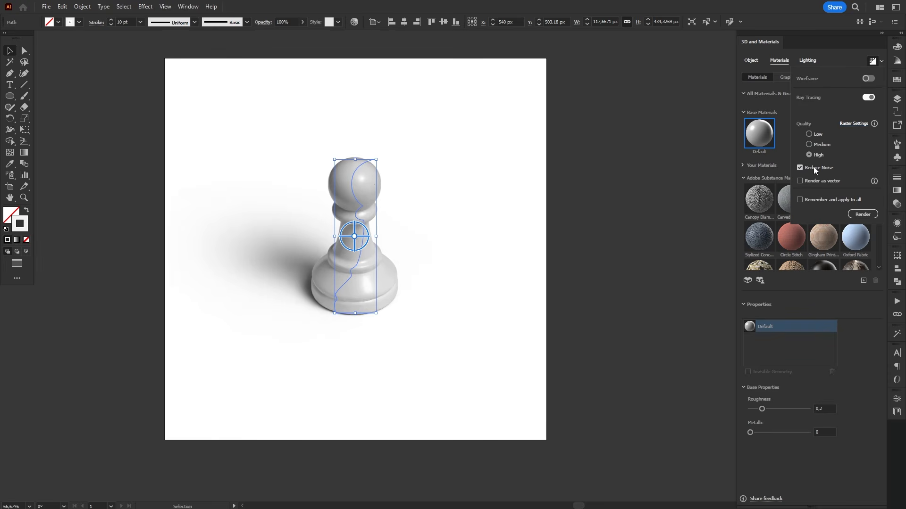
{"action": "left_click", "coordinate": [813, 167]}
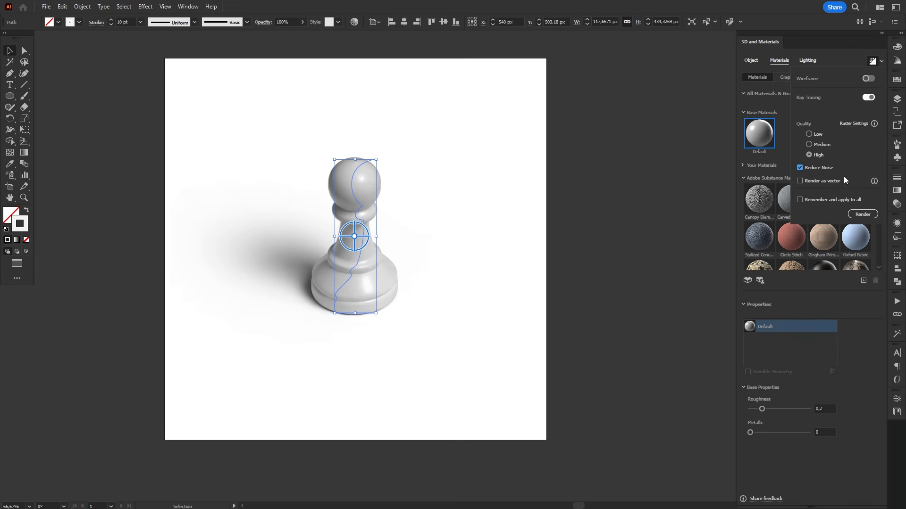
{"action": "left_click", "coordinate": [829, 180]}
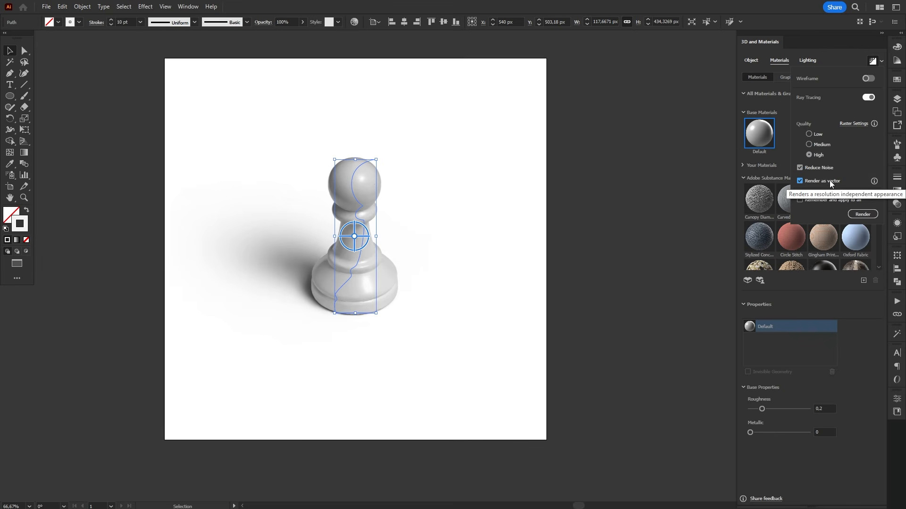
- Render the grey pawn as vector, and select the shadow image and the shaded body of the expanded pawn
{"action": "left_click", "coordinate": [857, 215]}
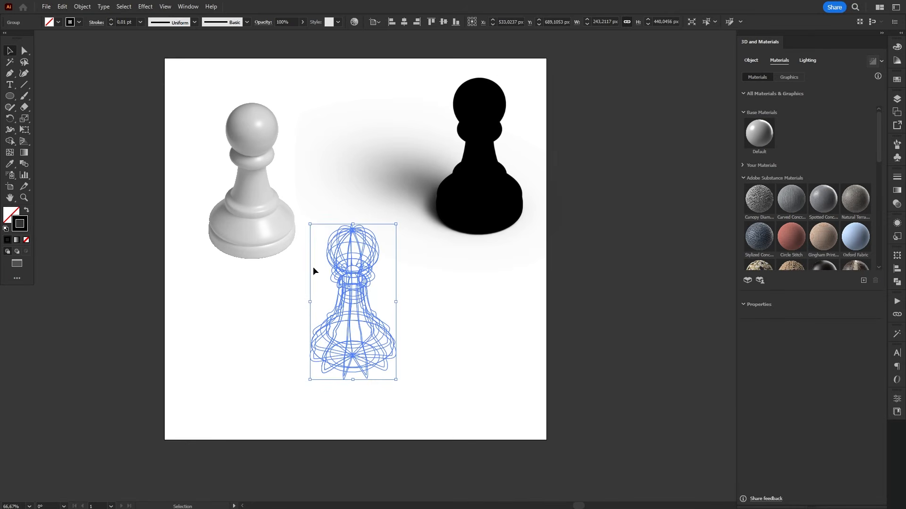
{"action": "left_click", "coordinate": [481, 226]}
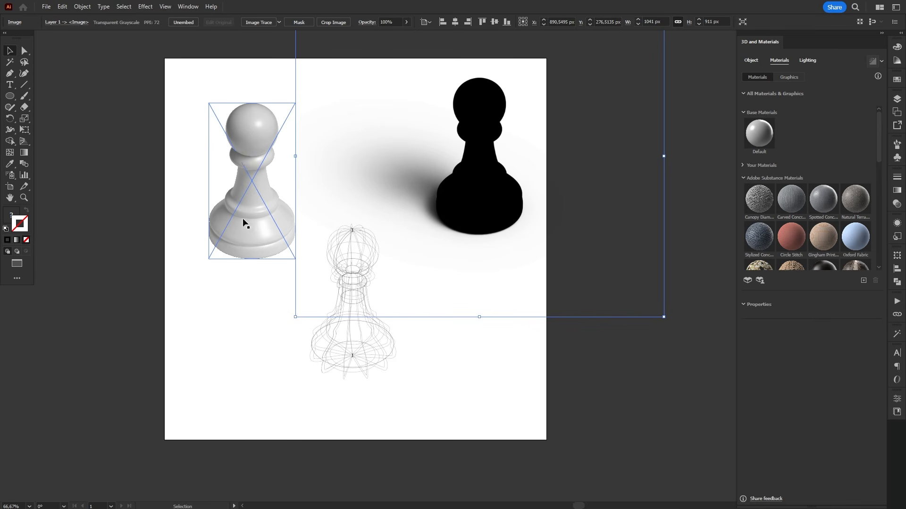
{"action": "left_click", "coordinate": [259, 144]}
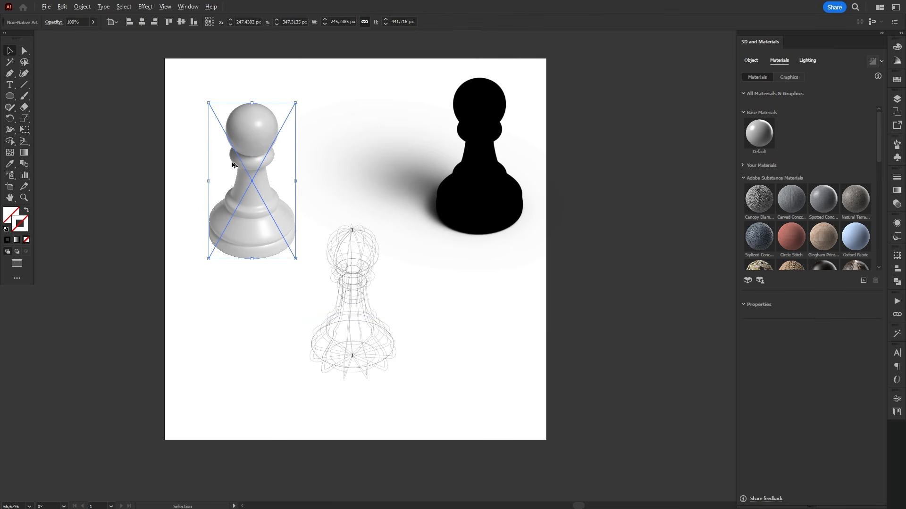
- Examine the edges and shading of the expanded pawn's body up close
{"action": "scroll", "coordinate": [235, 155], "scroll_direction": "up", "scroll_amount": 3}
{"action": "scroll", "coordinate": [244, 147], "scroll_direction": "up", "scroll_amount": 1}
{"action": "mouse_move", "coordinate": [283, 111]}
{"action": "left_mouse_down"}
{"action": "mouse_move", "coordinate": [283, 204]}
{"action": "mouse_move", "coordinate": [270, 264]}
{"action": "mouse_move", "coordinate": [234, 188]}
{"action": "mouse_move", "coordinate": [249, 107]}
{"action": "left_mouse_up"}
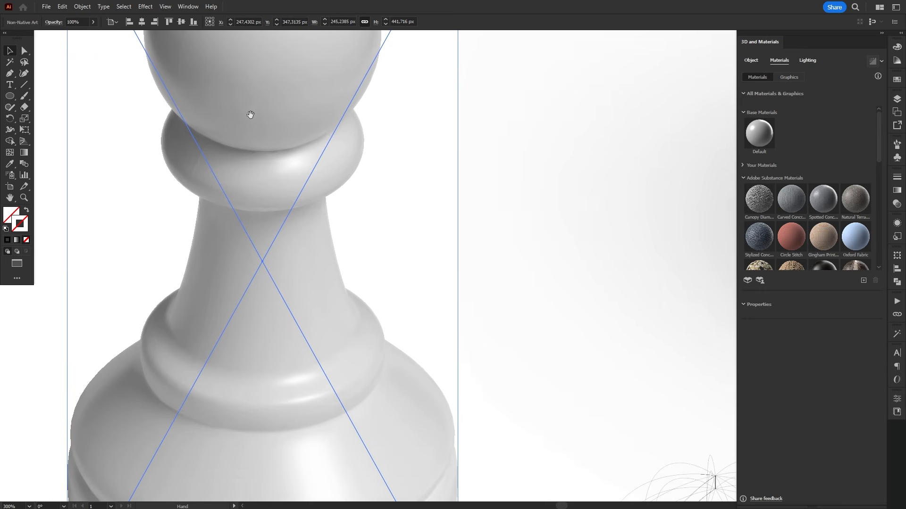
{"action": "mouse_move", "coordinate": [251, 227]}
{"action": "left_mouse_down"}
{"action": "mouse_move", "coordinate": [299, 146]}
{"action": "mouse_move", "coordinate": [304, 299]}
{"action": "left_mouse_up"}
{"action": "mouse_move", "coordinate": [311, 128]}
{"action": "left_mouse_down"}
{"action": "mouse_move", "coordinate": [326, 255]}
{"action": "mouse_move", "coordinate": [351, 205]}
{"action": "mouse_move", "coordinate": [339, 196]}
{"action": "left_mouse_up"}
{"action": "scroll", "coordinate": [299, 191], "scroll_direction": "down", "scroll_amount": 4, "text": "alt"}
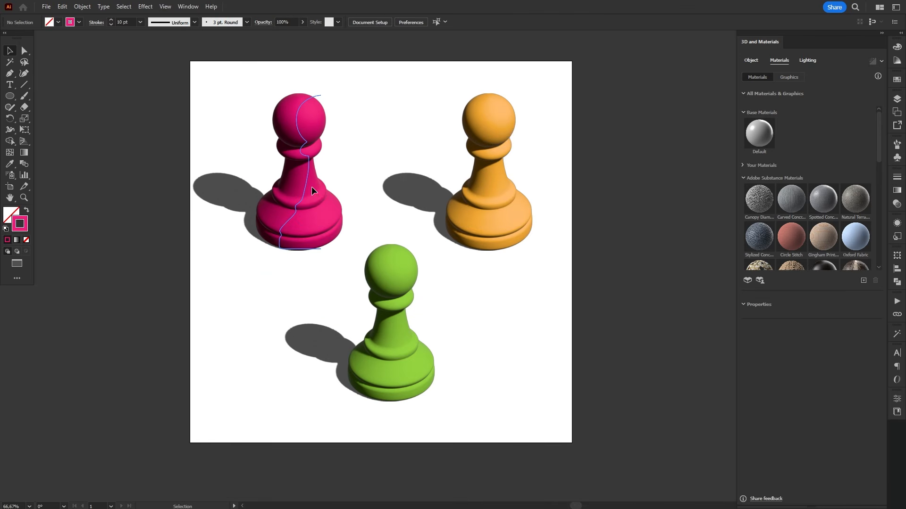
- Render the magenta pawn with ray tracing at Low quality and Reduce Noise, using Remember and apply to all for every pawn
{"action": "left_click", "coordinate": [311, 187]}
{"action": "left_click", "coordinate": [881, 61]}
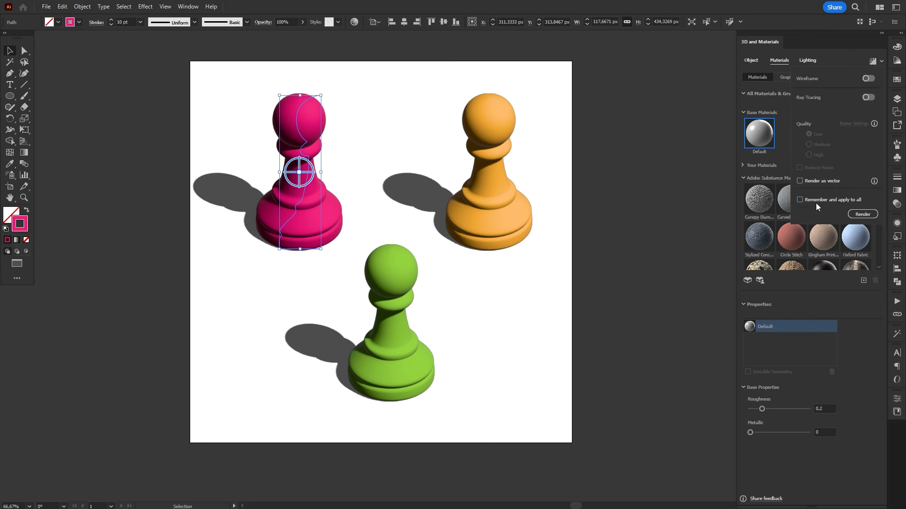
{"action": "left_click", "coordinate": [816, 203]}
{"action": "left_click", "coordinate": [865, 99]}
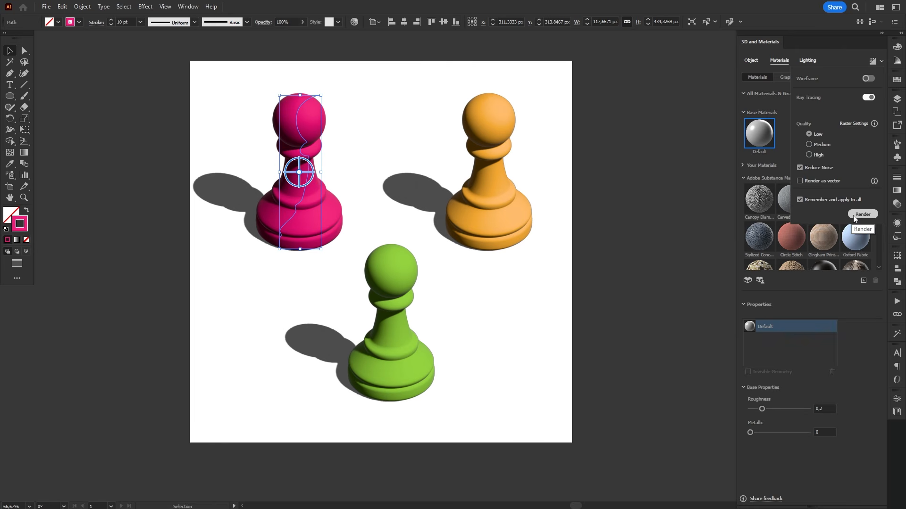
{"action": "left_click", "coordinate": [867, 214]}
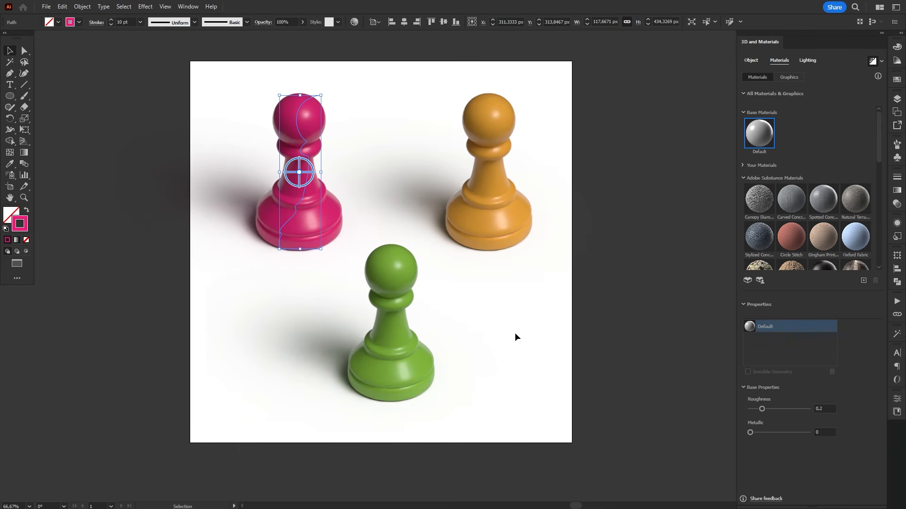
{"action": "left_click", "coordinate": [515, 333]}
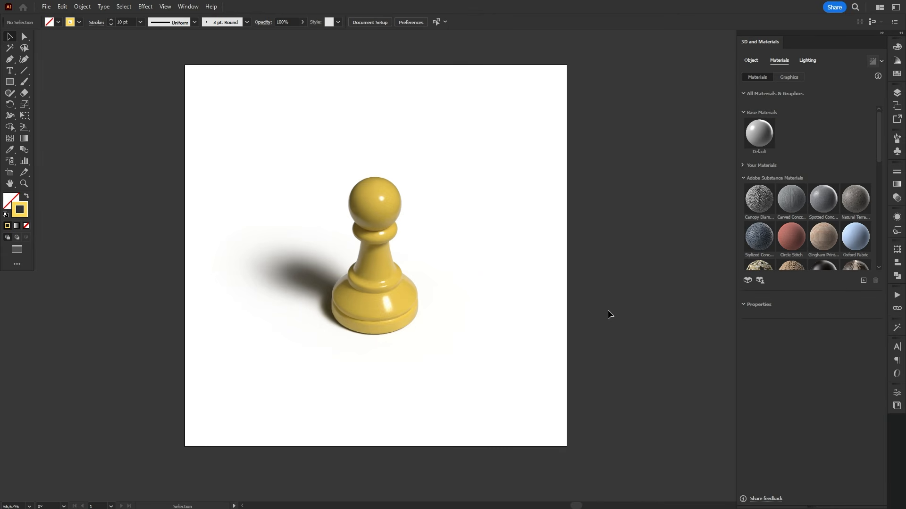
- Select the ray-traced yellow pawn to examine it
{"action": "key", "text": "ctrl+a"}
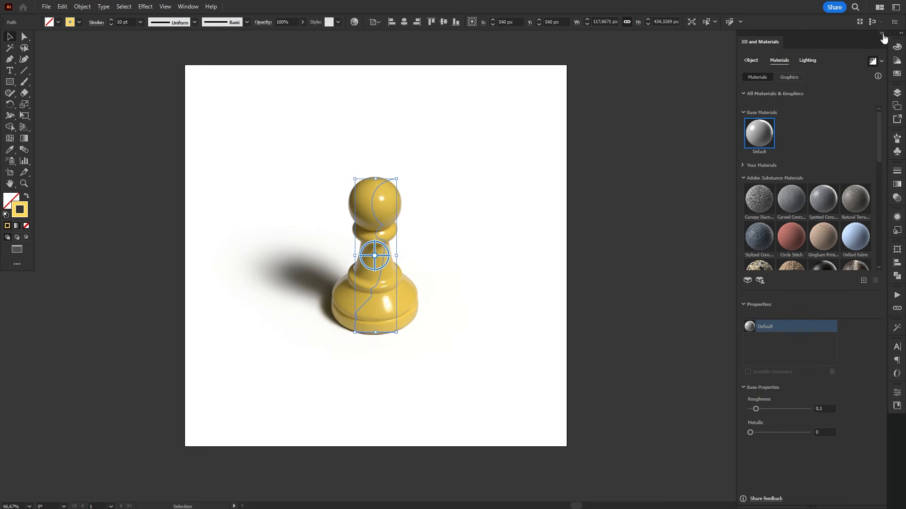
{"action": "left_click", "coordinate": [882, 34]}
{"action": "mouse_move", "coordinate": [393, 303]}
{"action": "left_mouse_down"}
{"action": "mouse_move", "coordinate": [515, 203]}
{"action": "mouse_move", "coordinate": [321, 227]}
{"action": "mouse_move", "coordinate": [459, 301]}
{"action": "mouse_move", "coordinate": [412, 314]}
{"action": "mouse_move", "coordinate": [396, 295]}
{"action": "mouse_move", "coordinate": [392, 305]}
{"action": "left_mouse_up"}
{"action": "left_click", "coordinate": [527, 254]}
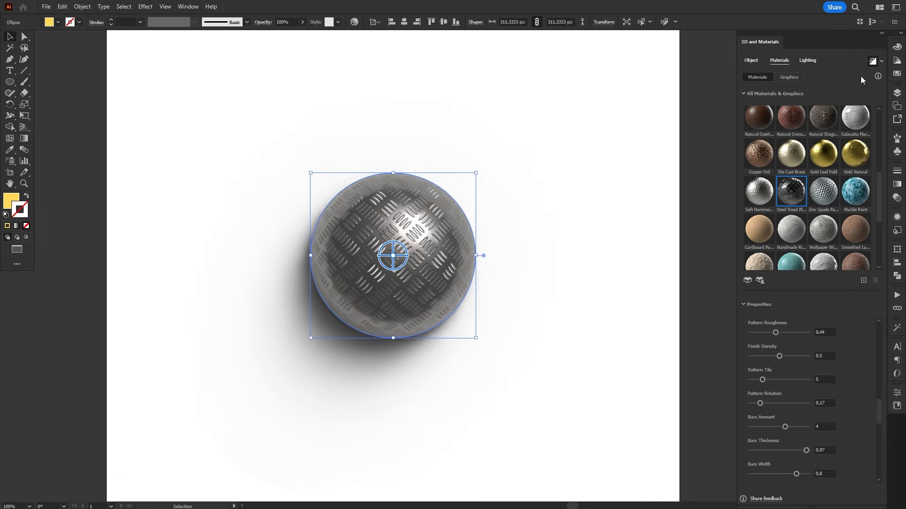
- Set the sphere's steel tread material to Pattern Tile 8, Pattern Rotation 0.6, Bars Amount 2 and a lower Bars Thickness, and render it with ray tracing
{"action": "left_click_drag", "start_coordinate": [763, 380], "coordinate": [762, 427]}
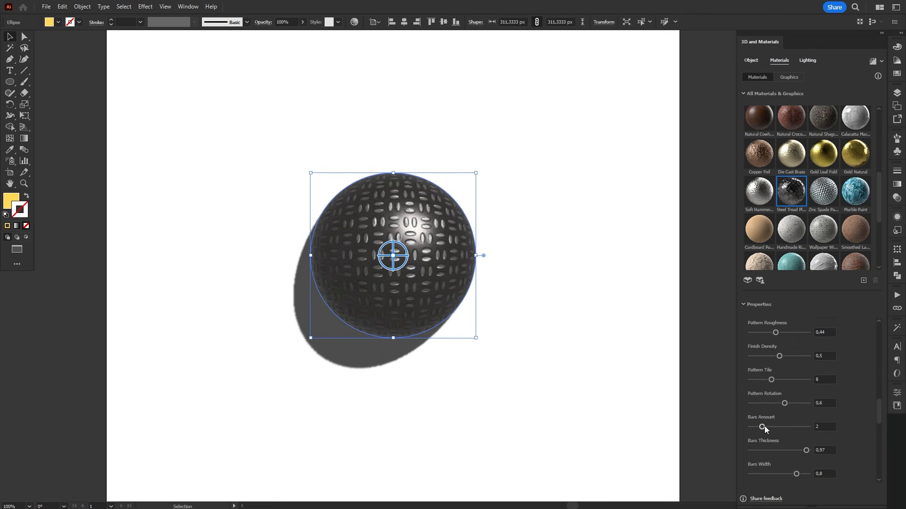
{"action": "left_click_drag", "start_coordinate": [805, 451], "coordinate": [774, 451]}
{"action": "left_click", "coordinate": [872, 61]}
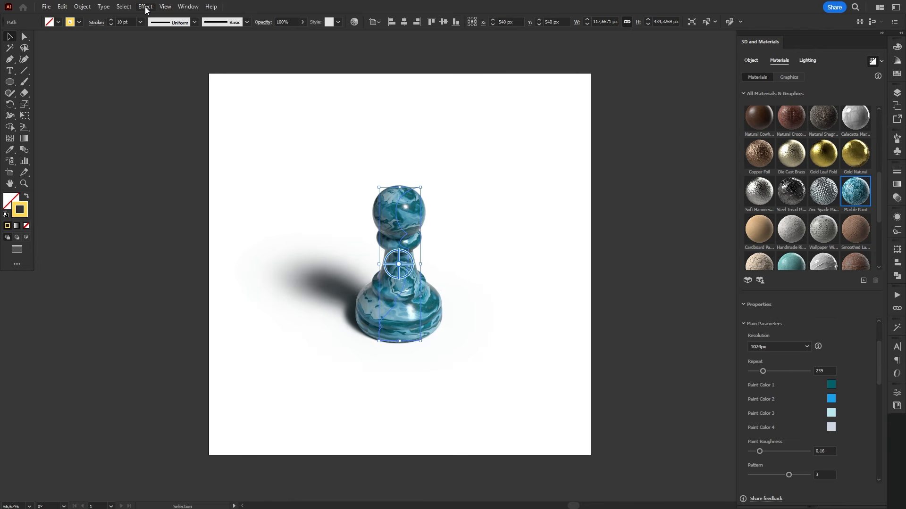
- Check the raster effects resolution options and the ray tracing render settings for the marble pawn
{"action": "left_click", "coordinate": [181, 39]}
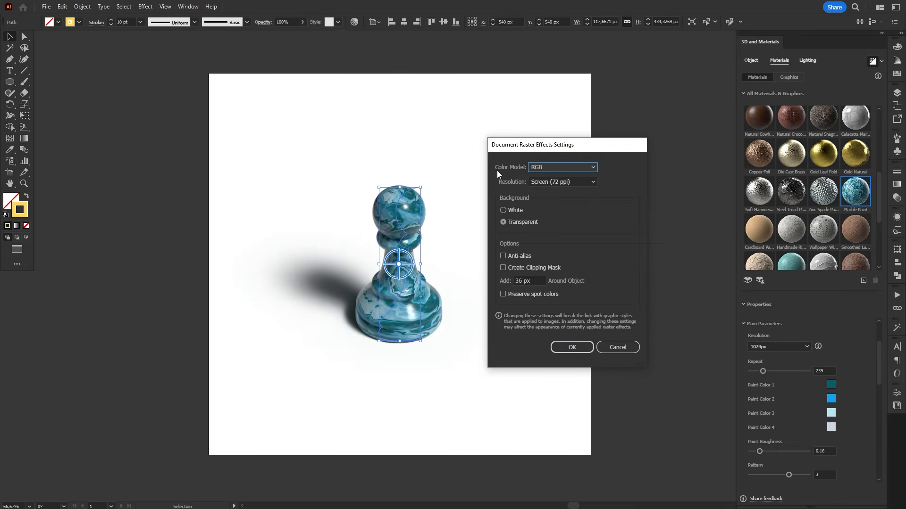
{"action": "left_click", "coordinate": [563, 182]}
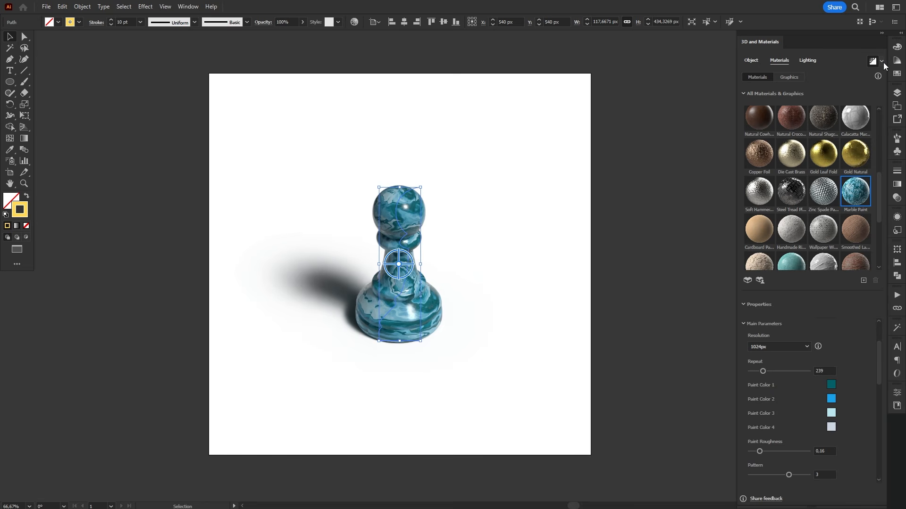
{"action": "left_click", "coordinate": [882, 62]}
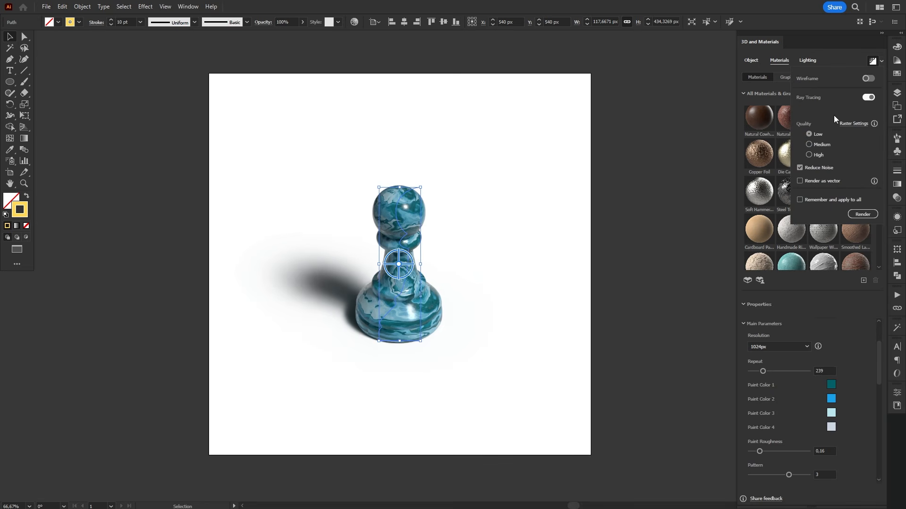
- Set the resolution of the pawn's Marble Paint material to 512px
{"action": "left_click", "coordinate": [802, 348]}
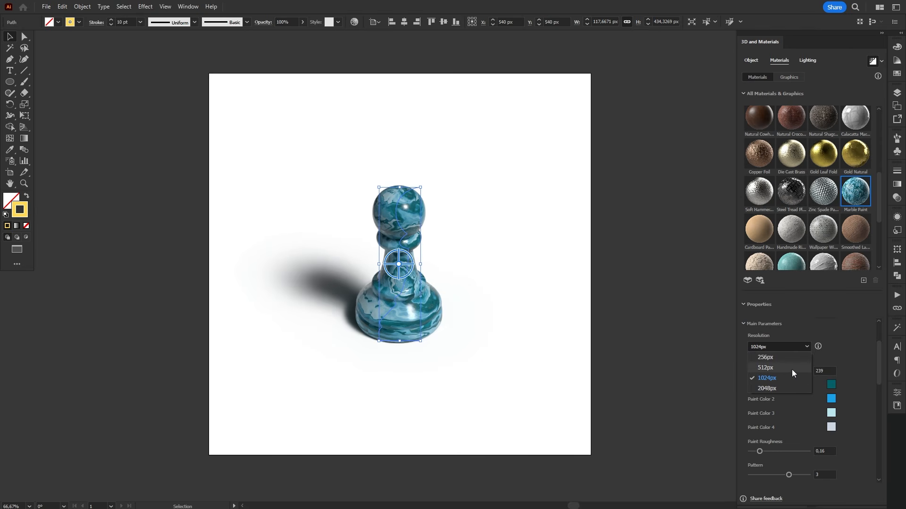
{"action": "left_click", "coordinate": [784, 368]}
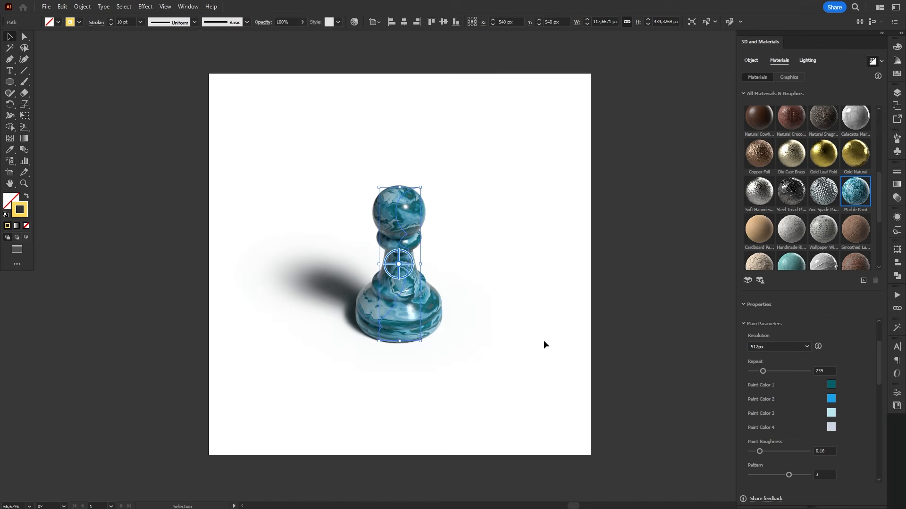
- Rasterize the marble pawn in RGB at High (300 ppi) with a transparent background
{"action": "left_click", "coordinate": [86, 6]}
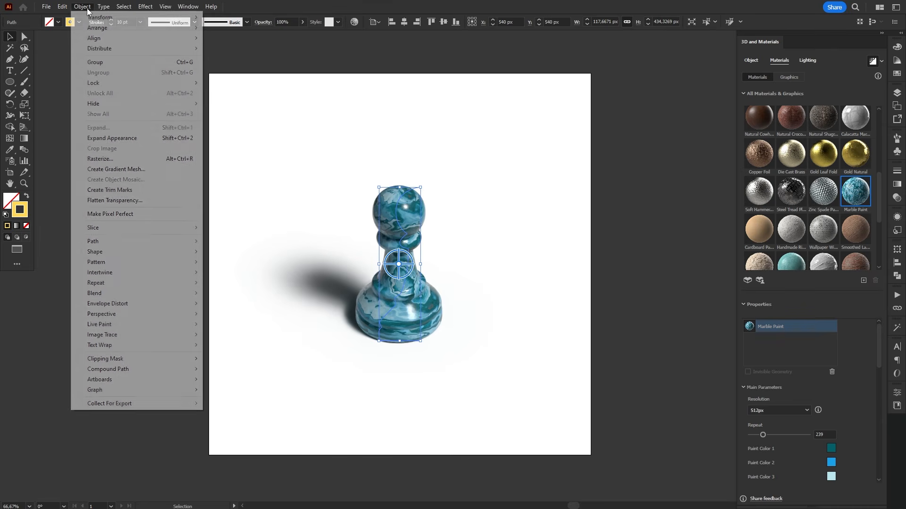
{"action": "left_click", "coordinate": [138, 161]}
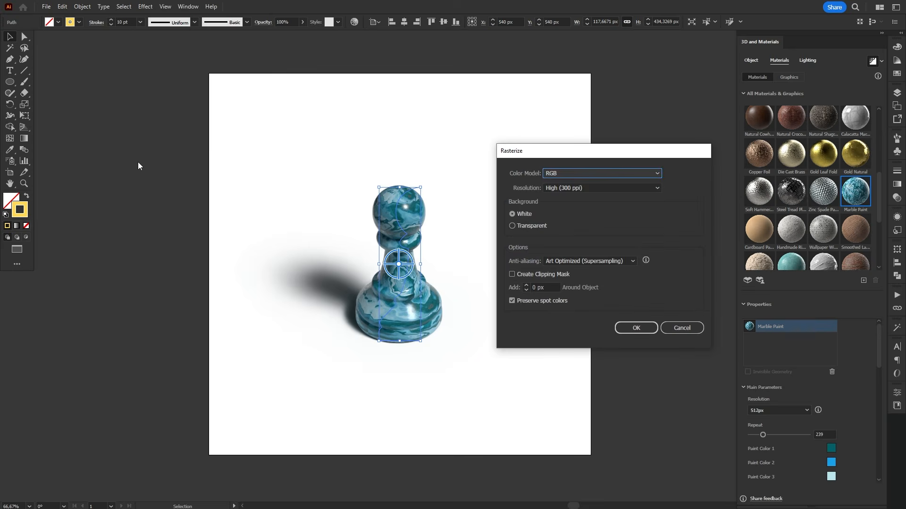
{"action": "left_click", "coordinate": [529, 227]}
{"action": "left_click", "coordinate": [642, 329]}
{"action": "left_click", "coordinate": [623, 238]}
{"action": "mouse_move", "coordinate": [408, 301]}
{"action": "left_mouse_down"}
{"action": "mouse_move", "coordinate": [399, 267]}
{"action": "mouse_move", "coordinate": [408, 286]}
{"action": "left_mouse_up"}
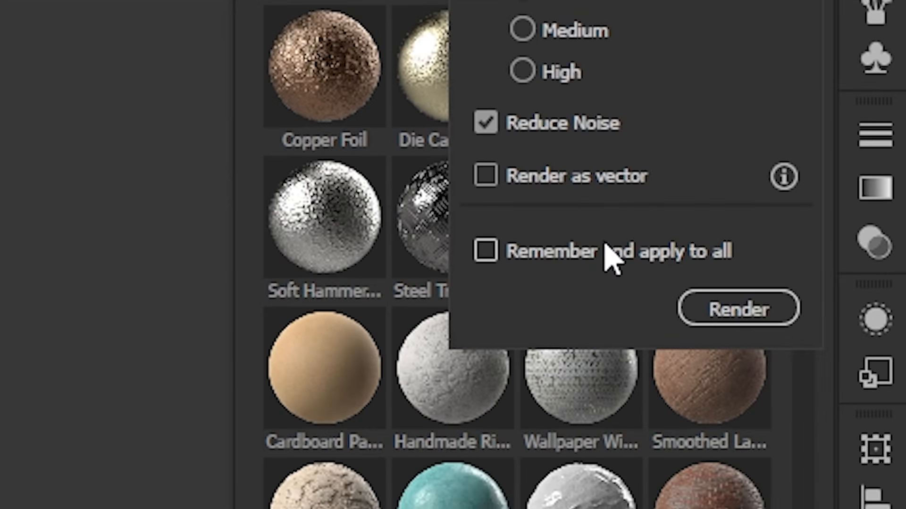
- Enable Remember and apply to all in the render settings
{"action": "left_click", "coordinate": [611, 257]}
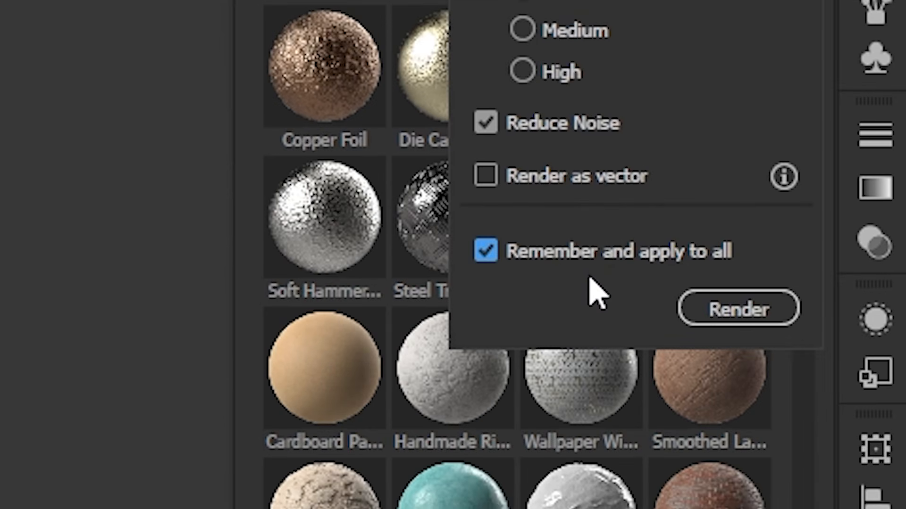